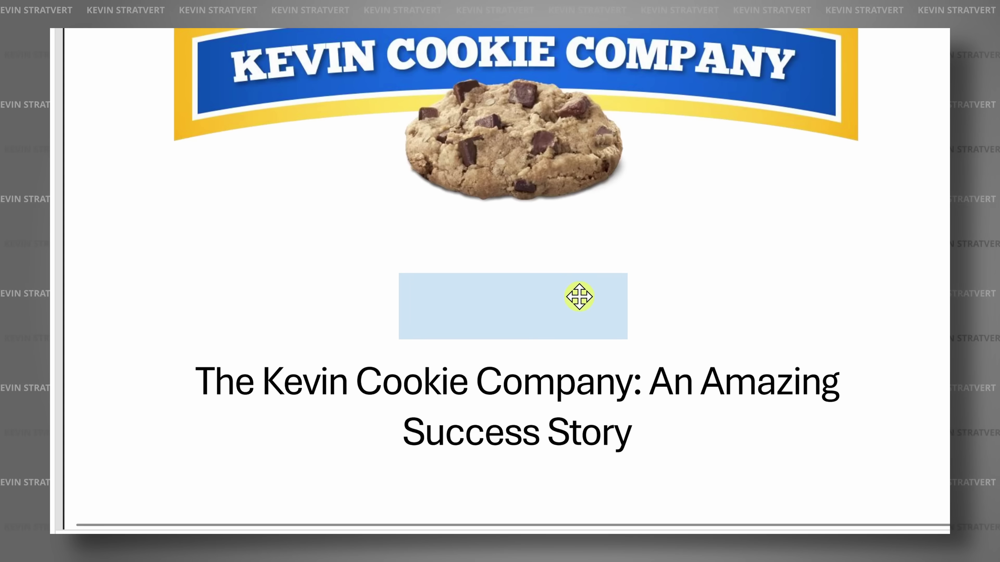
Place the Draft stamp above the title, type 'Sweet', and open the conversion formats list.
click(579, 297)
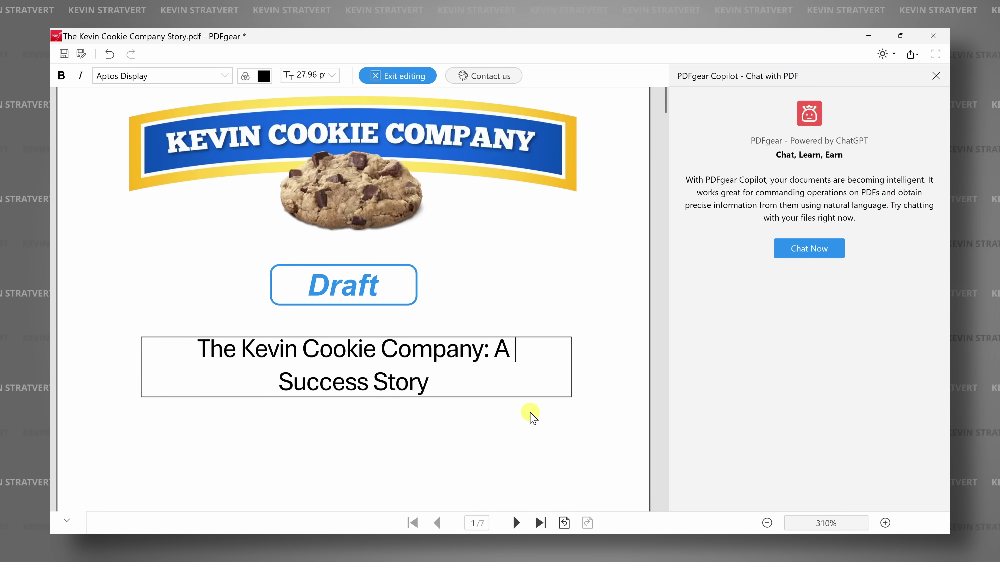
text(Sweet)
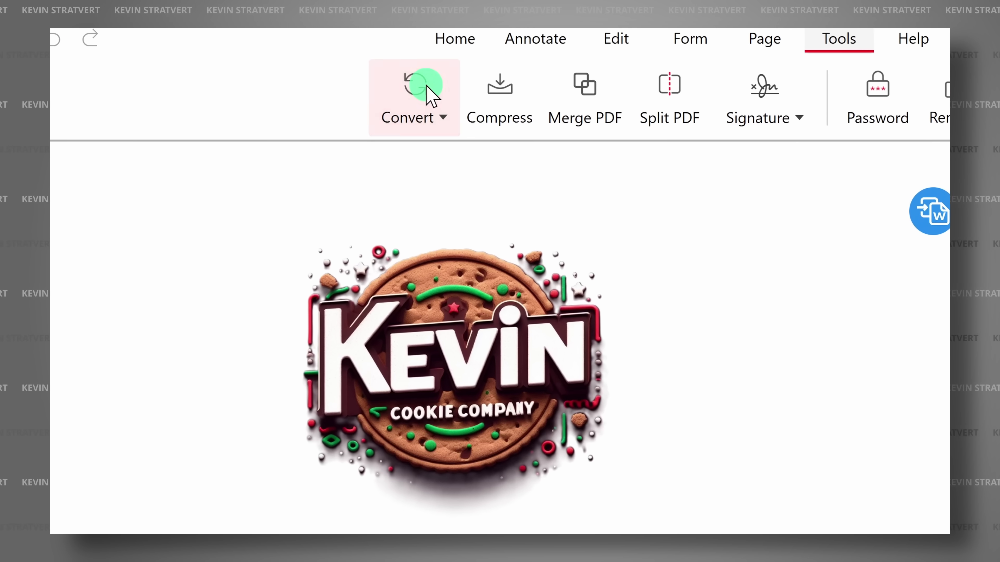
click(424, 94)
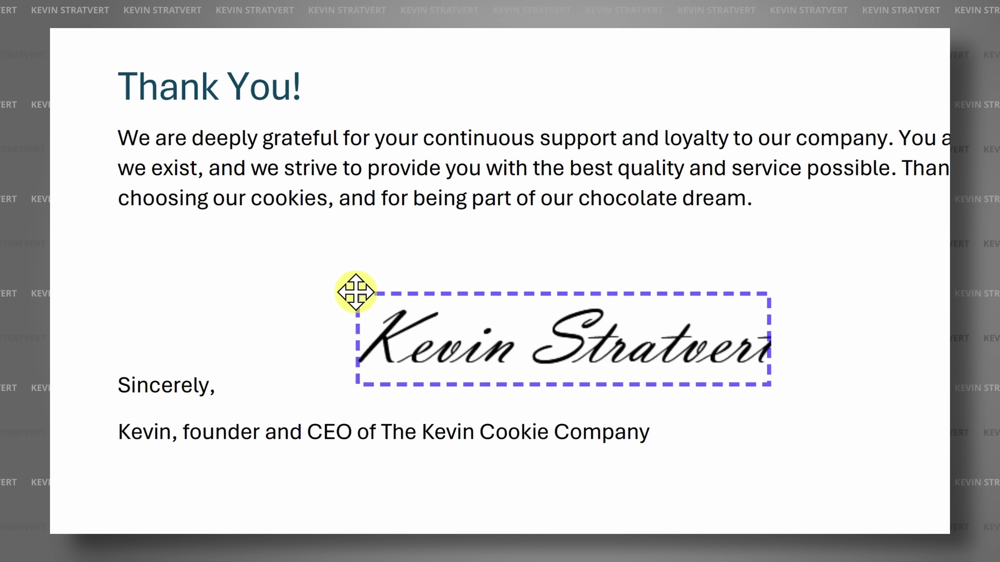
Highlight the How it grew paragraph, send an AI chat question, rotate page 2 left, and circle the boat in red.
drag(112, 194, 578, 357)
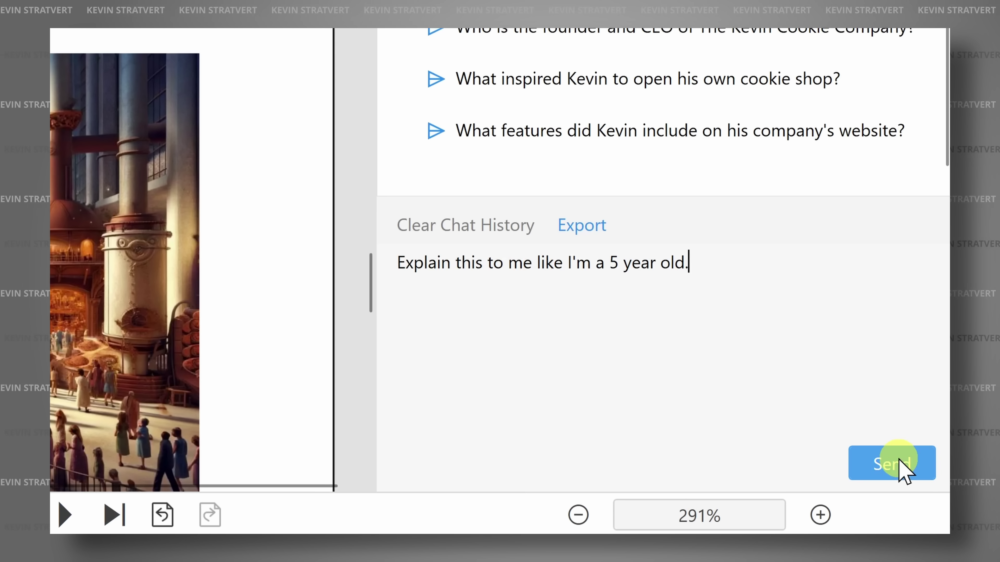
click(900, 460)
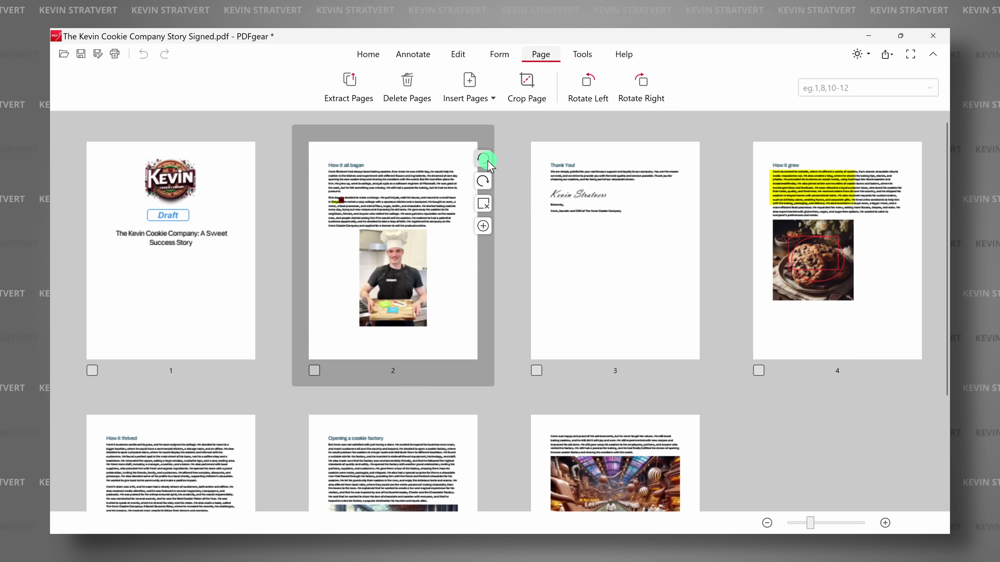
click(487, 161)
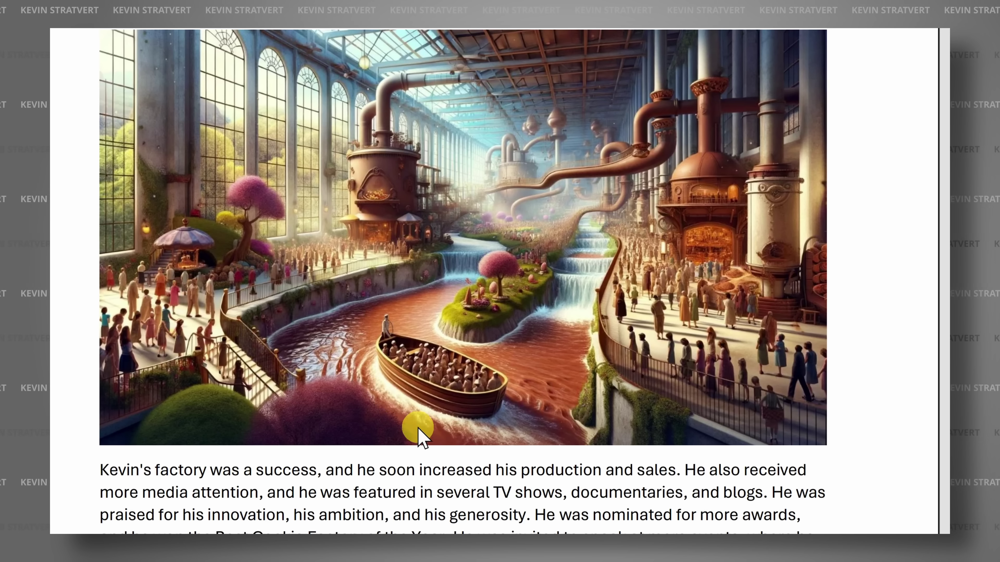
mouse_move(413, 424)
mouse_down()
mouse_move(384, 297)
mouse_move(553, 384)
mouse_move(418, 421)
mouse_up()
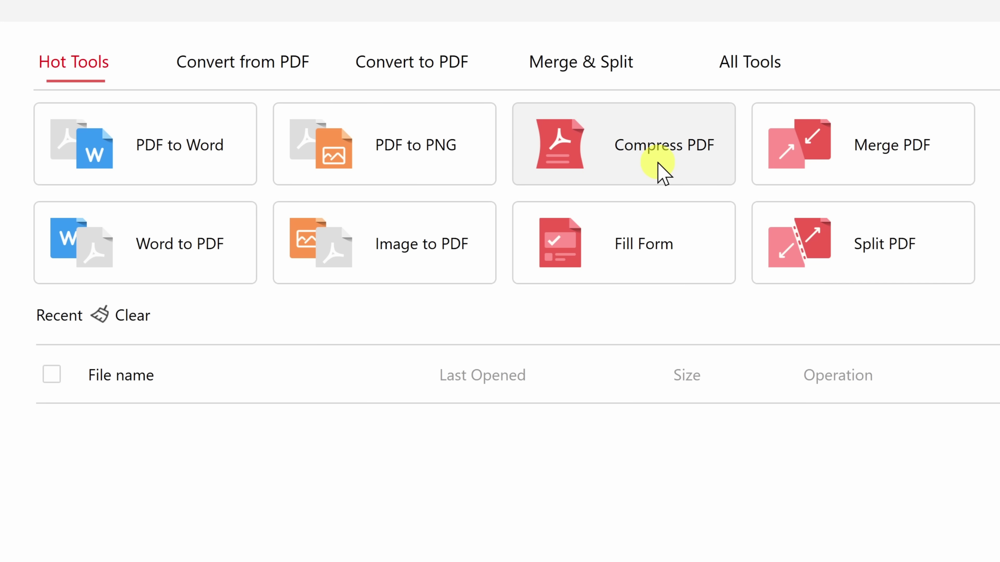
Switch from the Merge & Split tools to the full All Tools list.
click(585, 67)
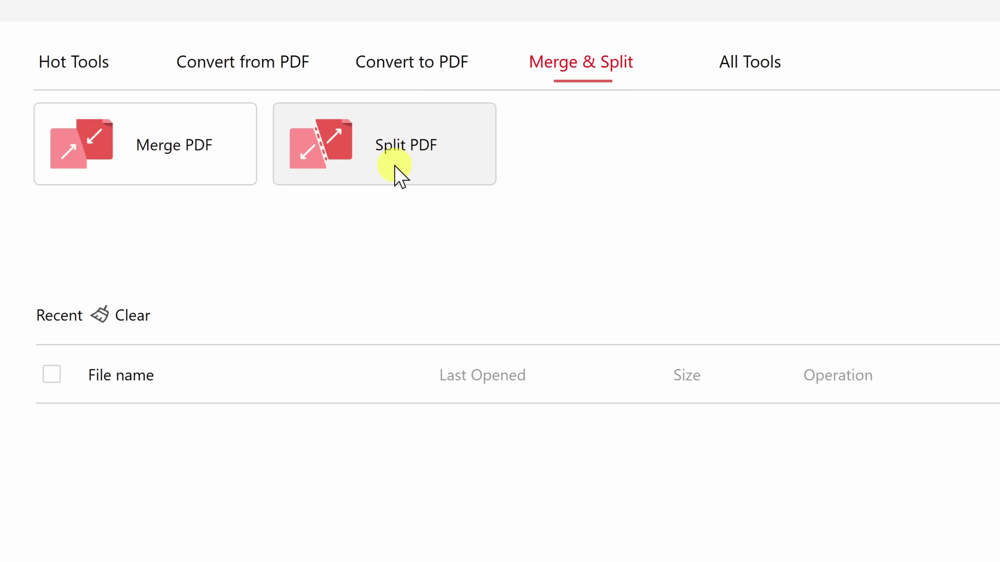
click(705, 74)
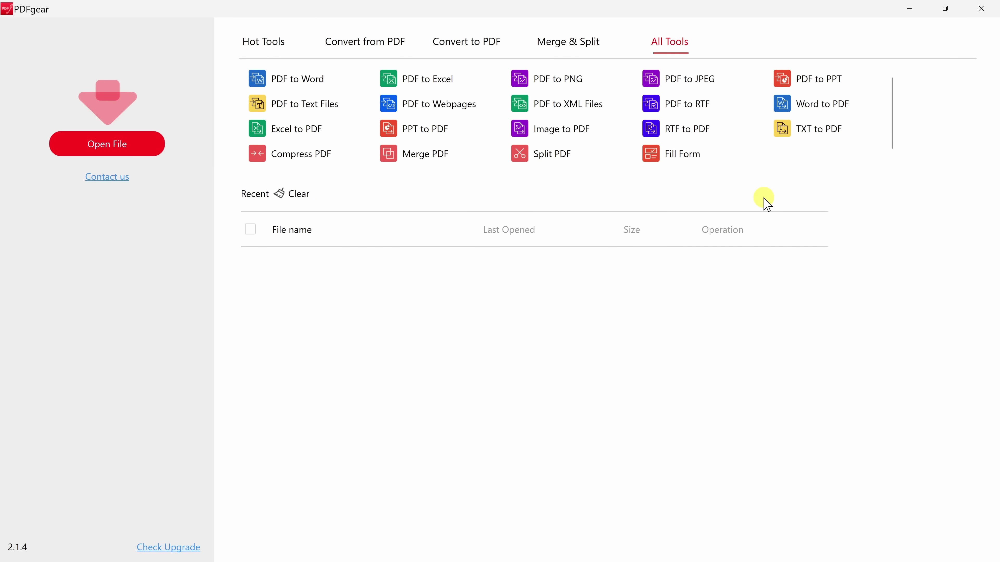
Open The Kevin Cookie Company Story.pdf from the Desktop and scroll through its pages.
click(114, 150)
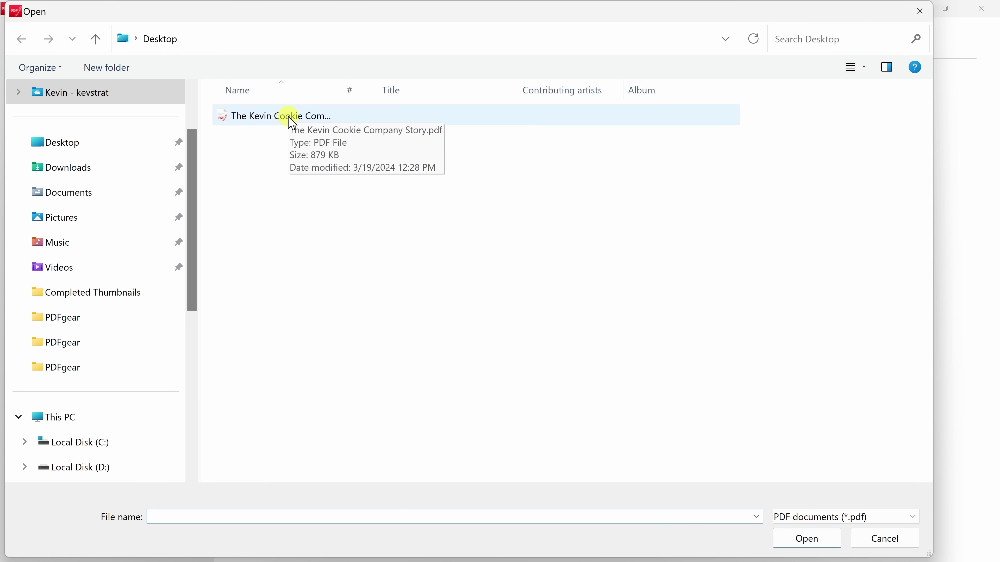
double_click(290, 123)
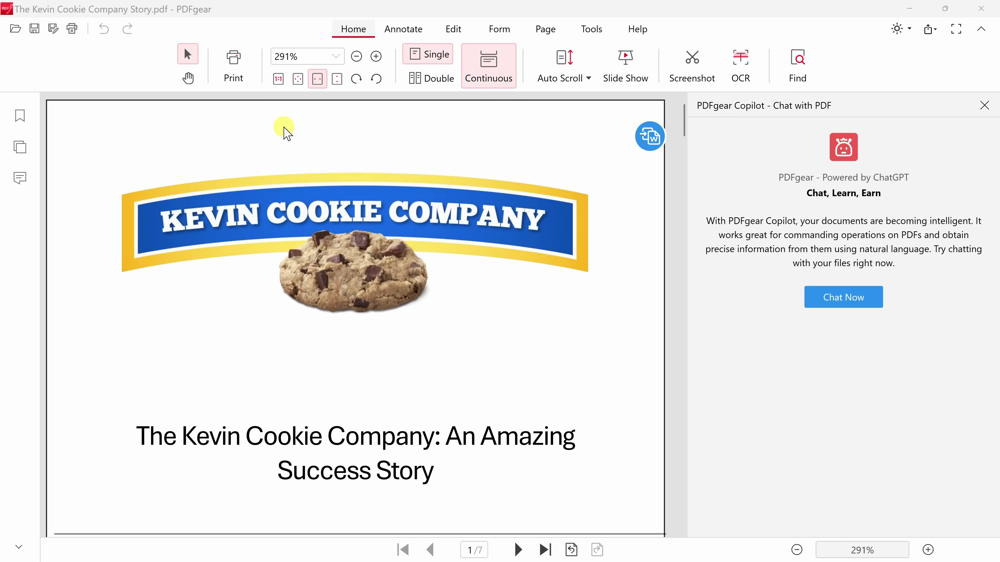
scroll(384, 268, down, 10)
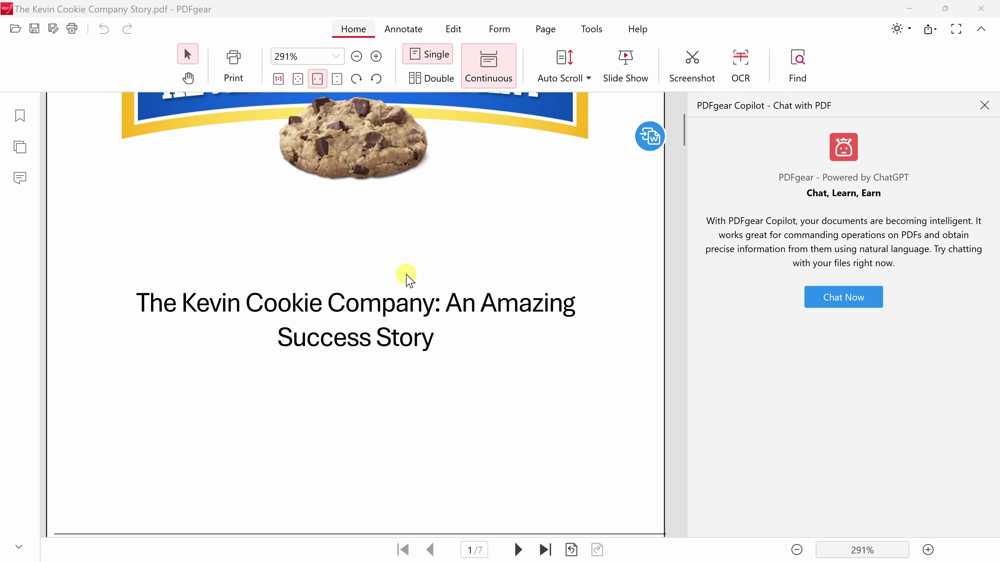
scroll(416, 294, down, 5)
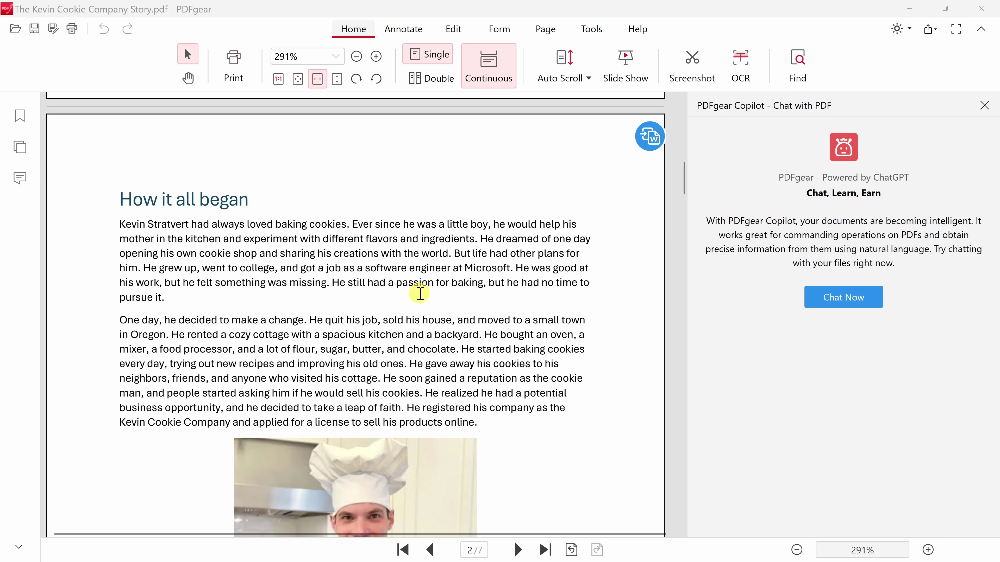
scroll(420, 293, down, 3)
scroll(420, 293, up, 10)
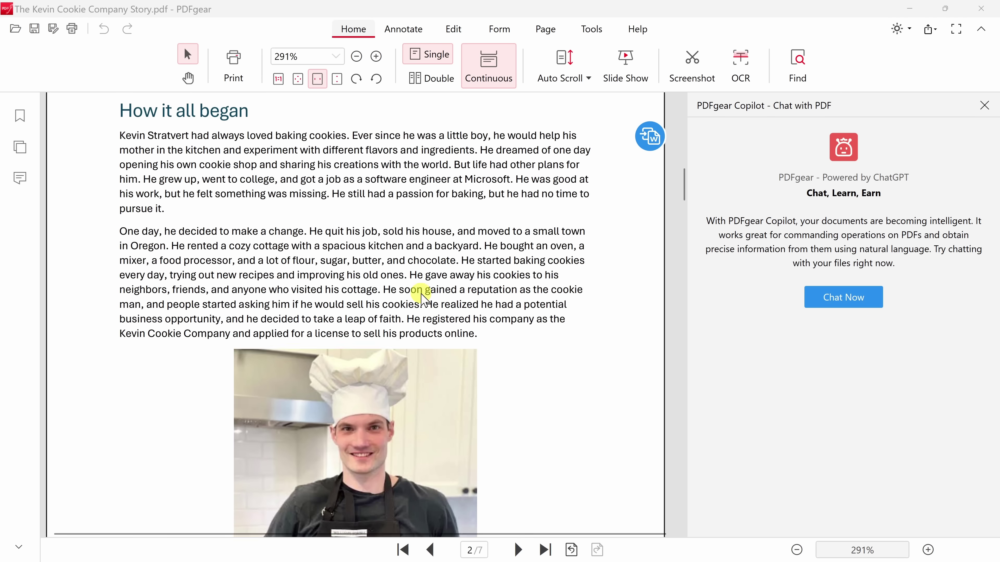
scroll(423, 294, up, 7)
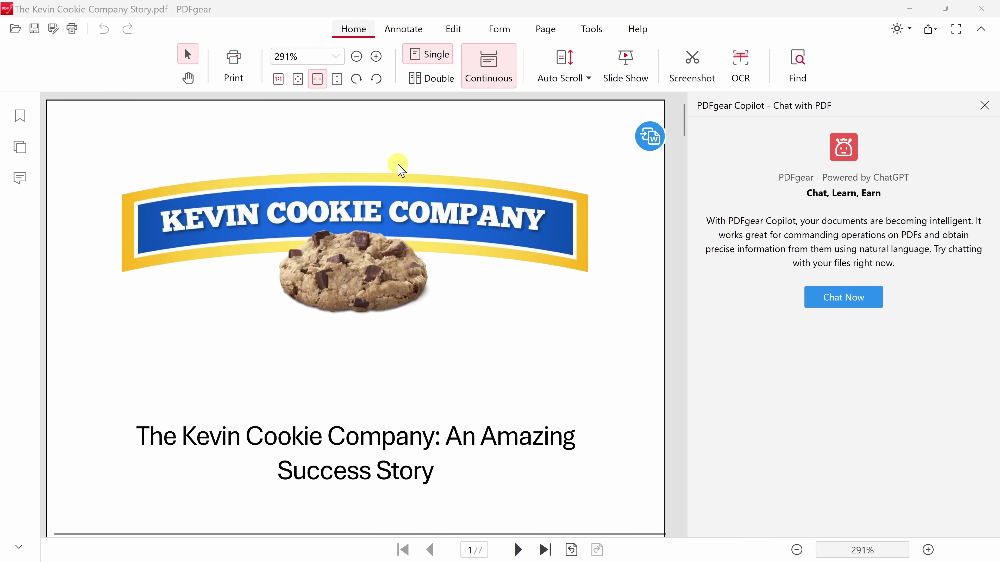
click(397, 32)
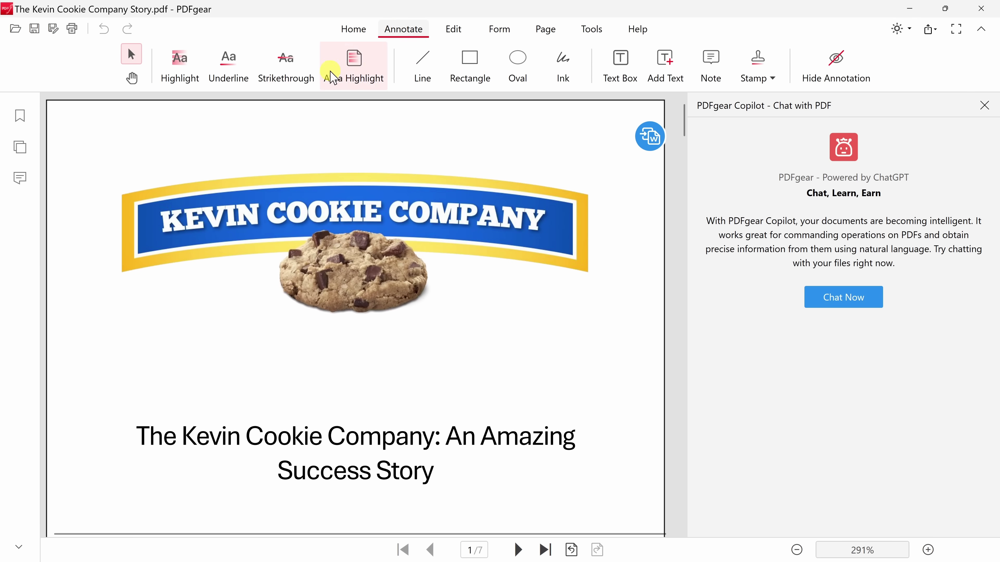
click(452, 31)
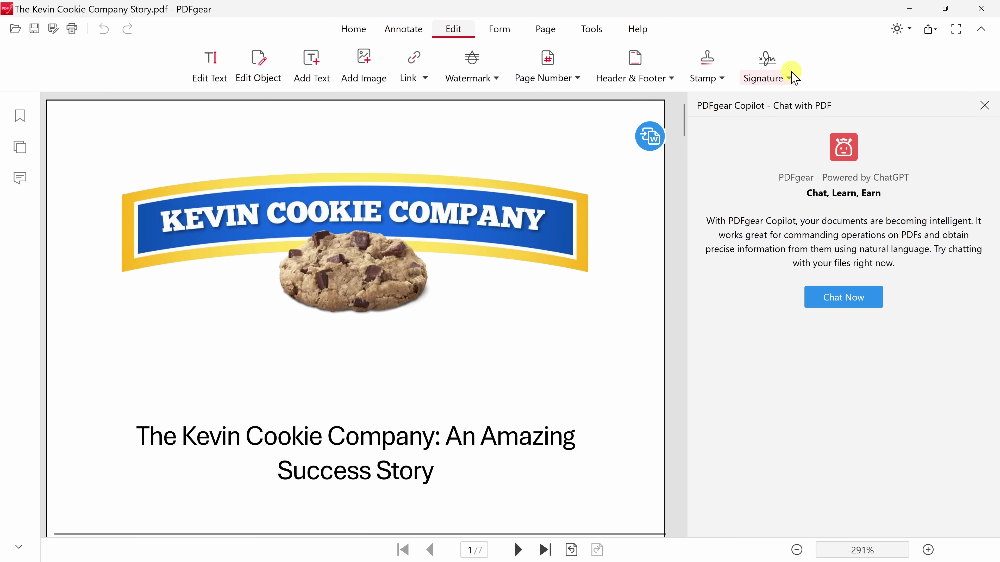
click(504, 30)
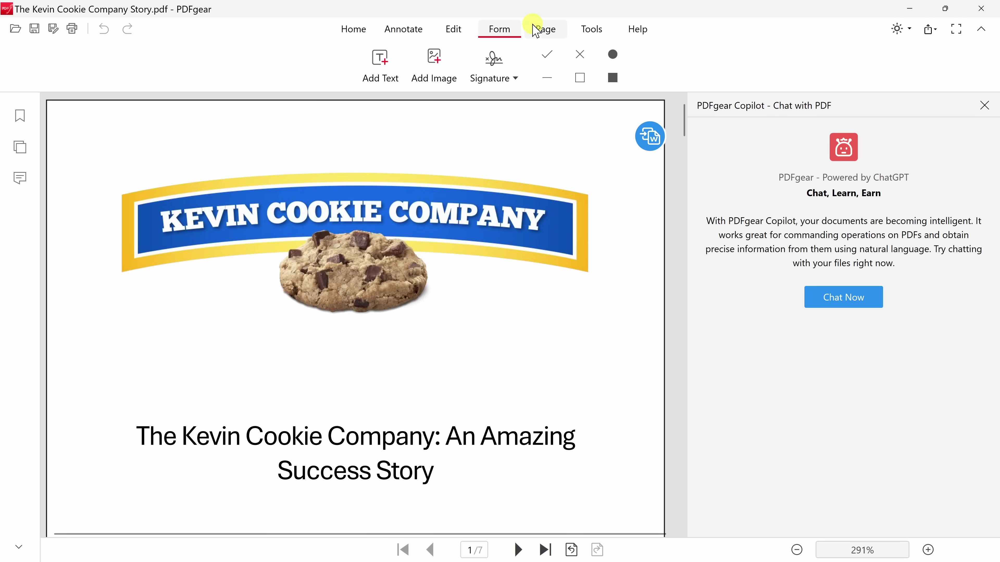
click(548, 31)
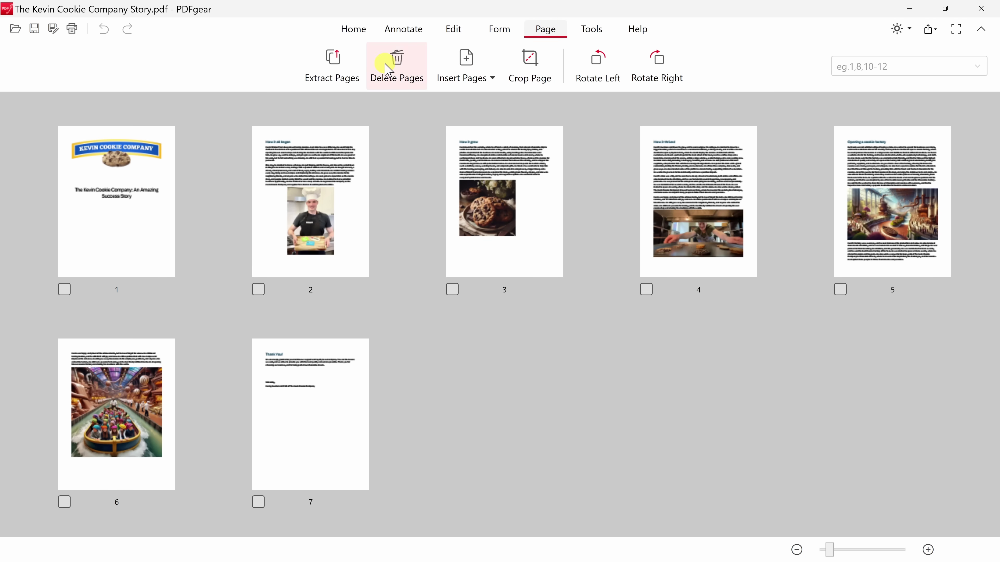
click(354, 31)
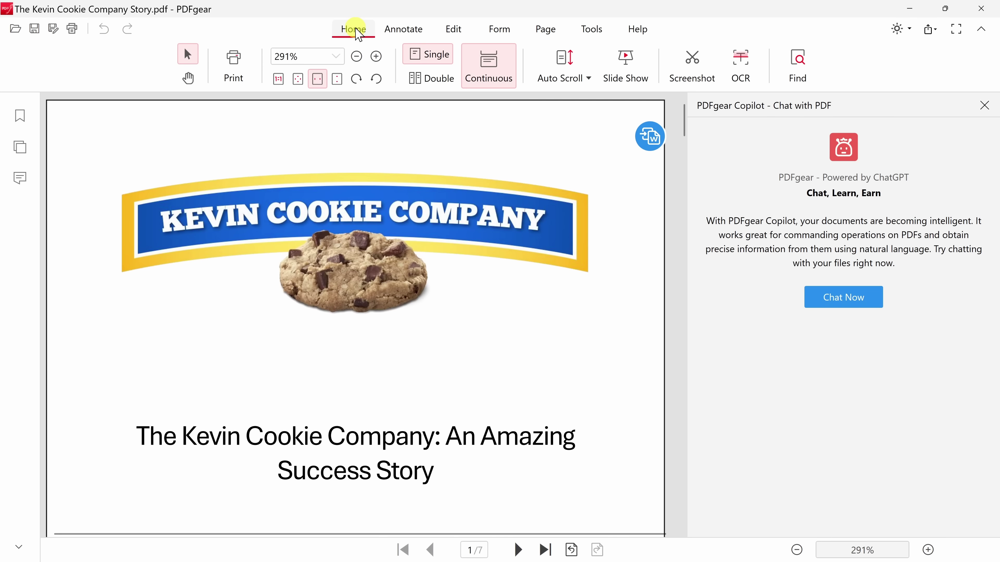
click(279, 79)
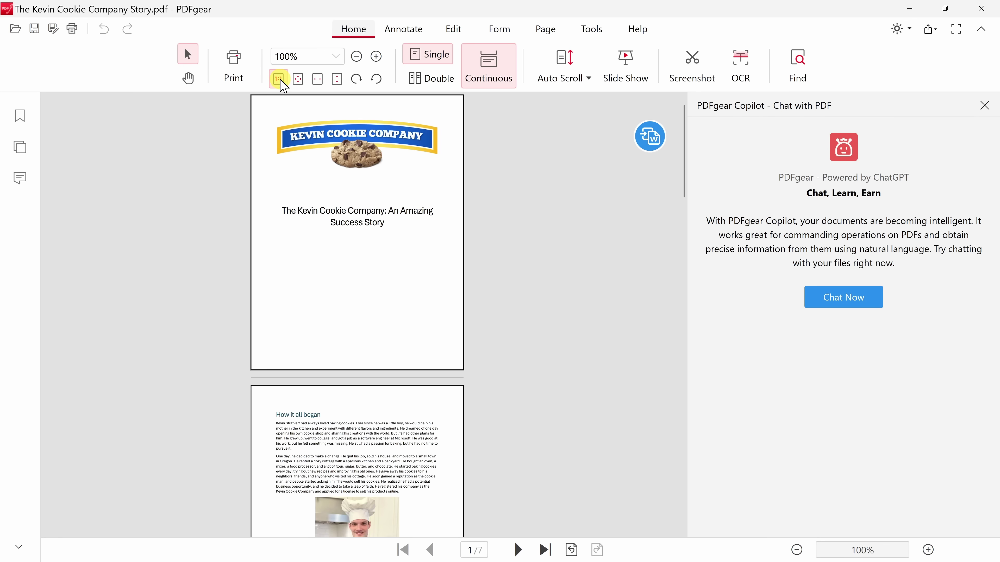
click(317, 78)
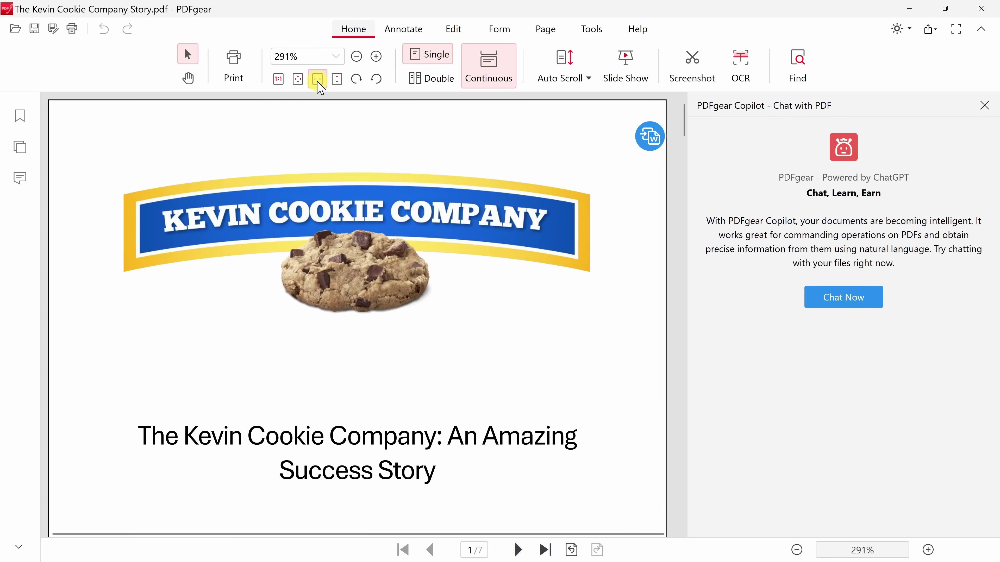
click(567, 62)
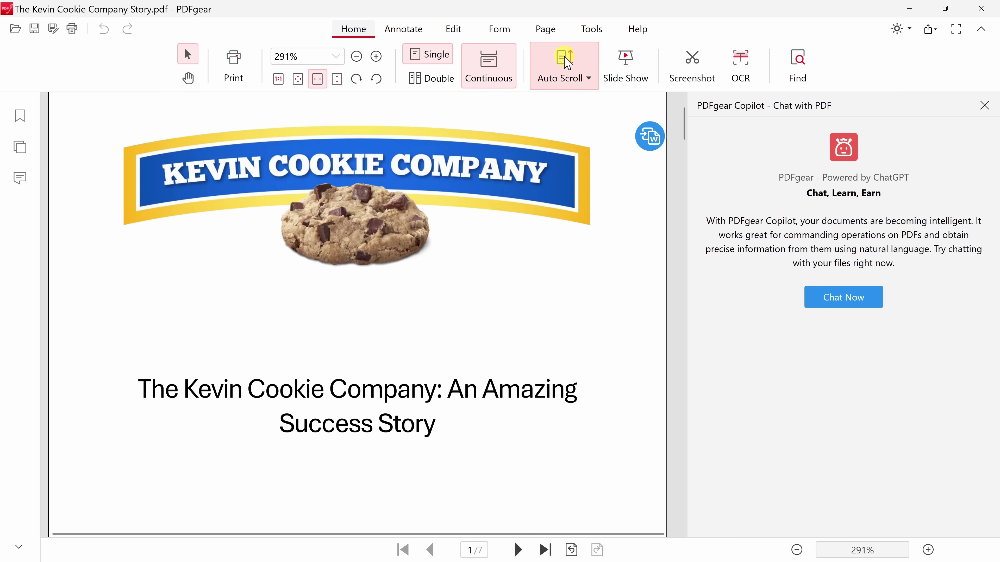
click(586, 80)
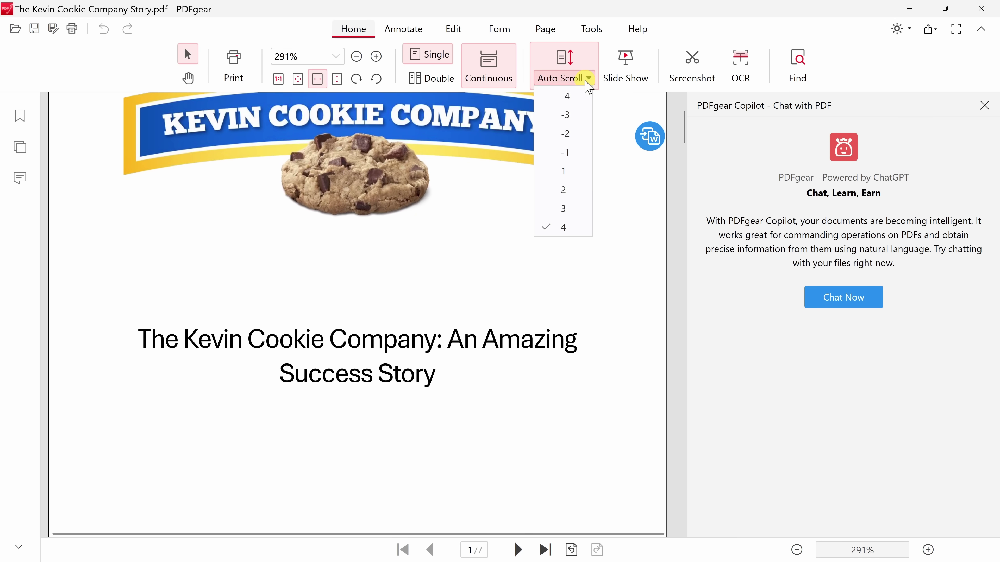
click(567, 60)
scroll(545, 231, up, 2)
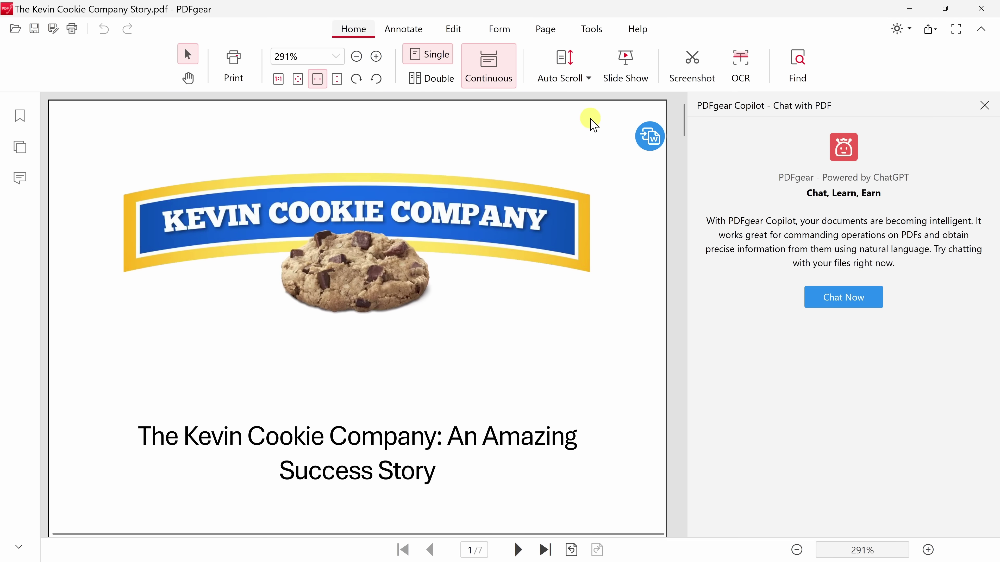
click(618, 67)
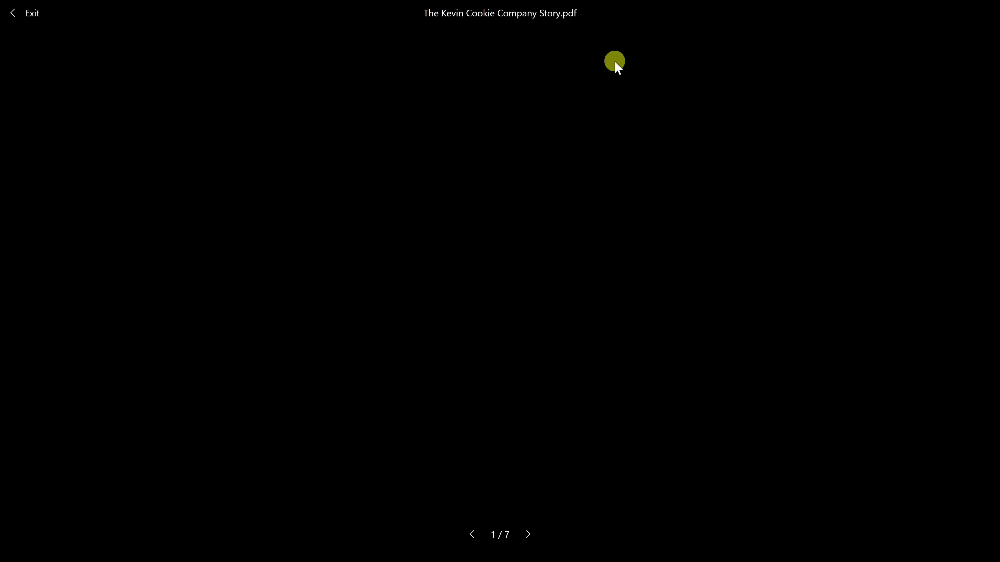
key(Right)
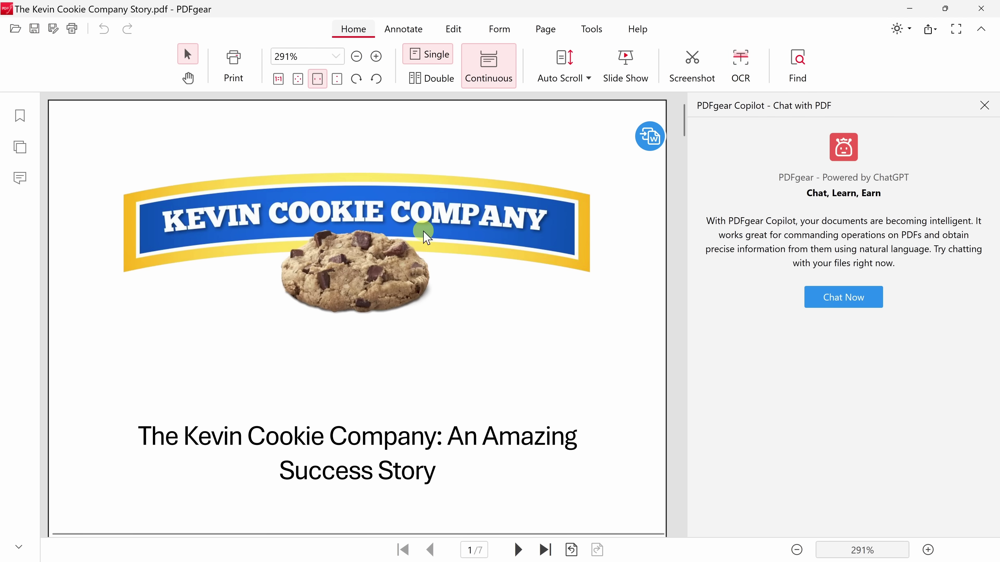
click(550, 214)
click(548, 225)
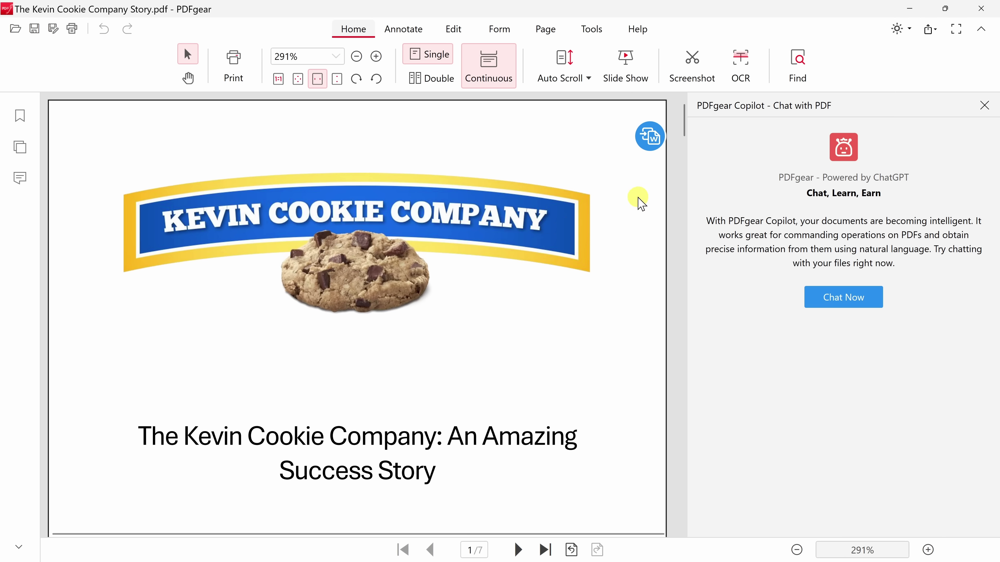
scroll(644, 229, down, 2)
scroll(646, 244, up, 2)
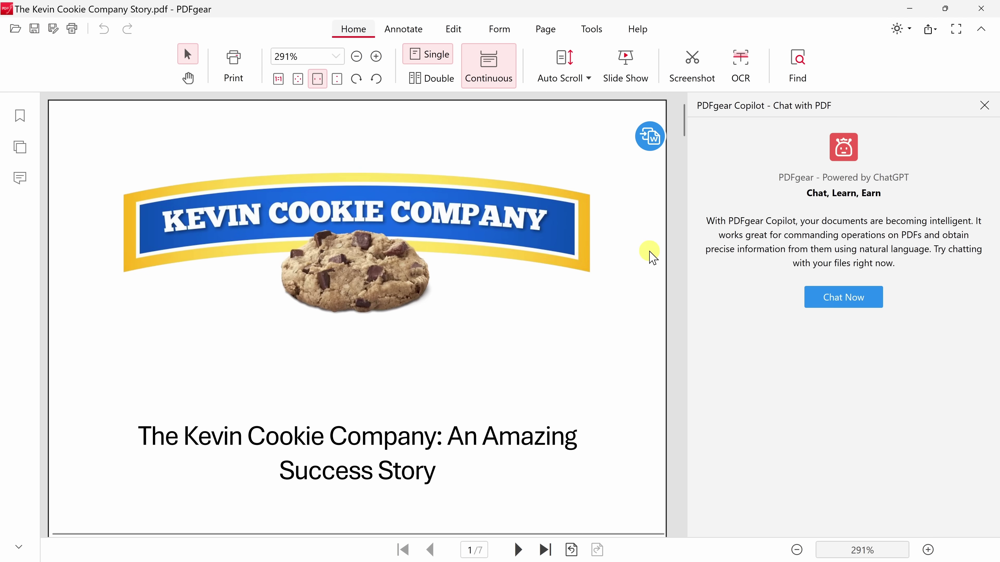
click(910, 30)
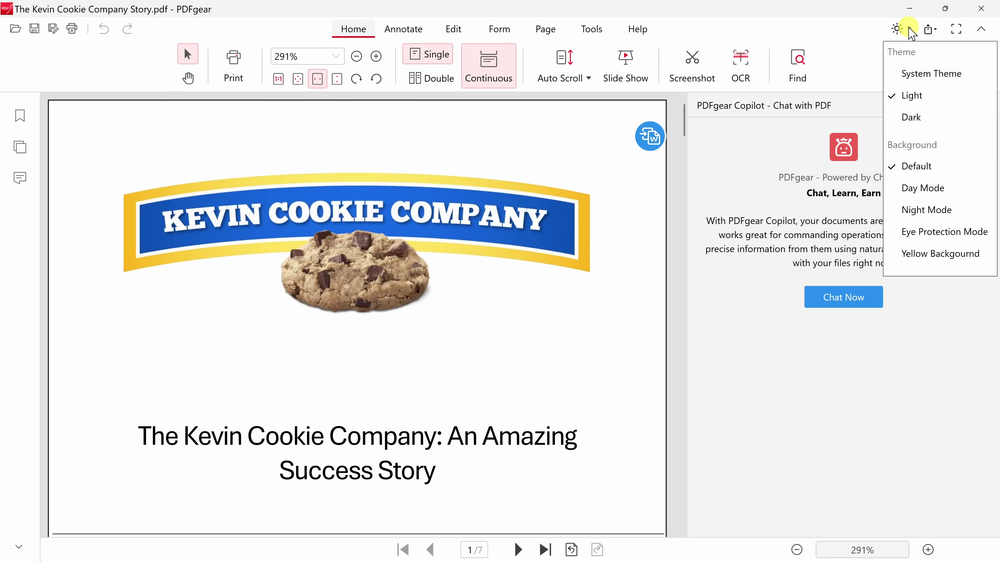
click(909, 118)
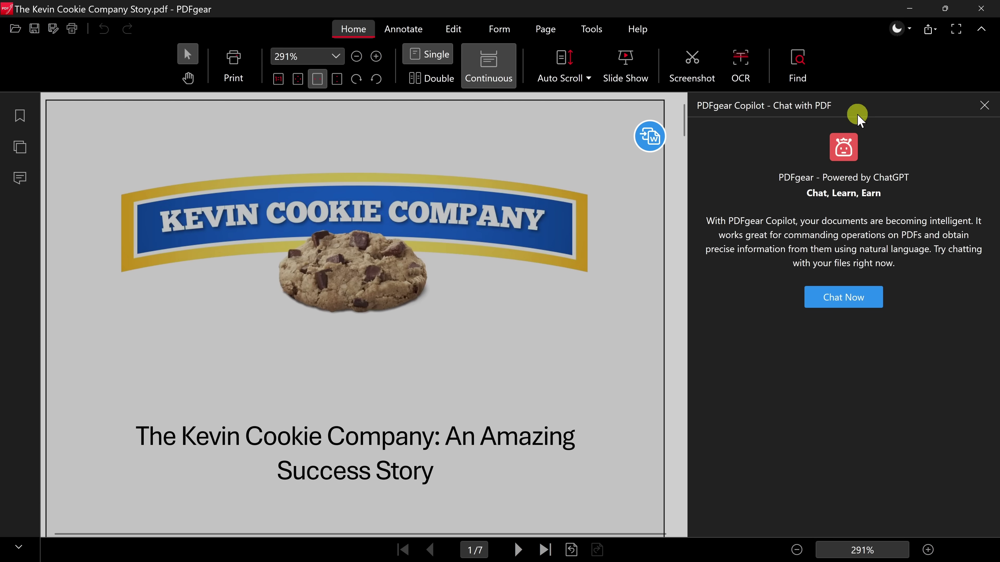
click(908, 30)
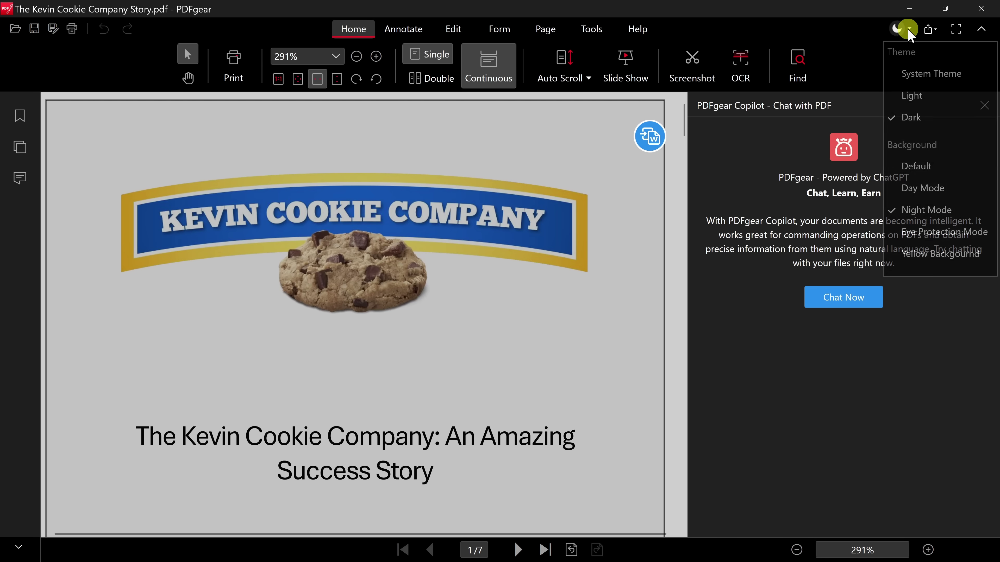
click(909, 98)
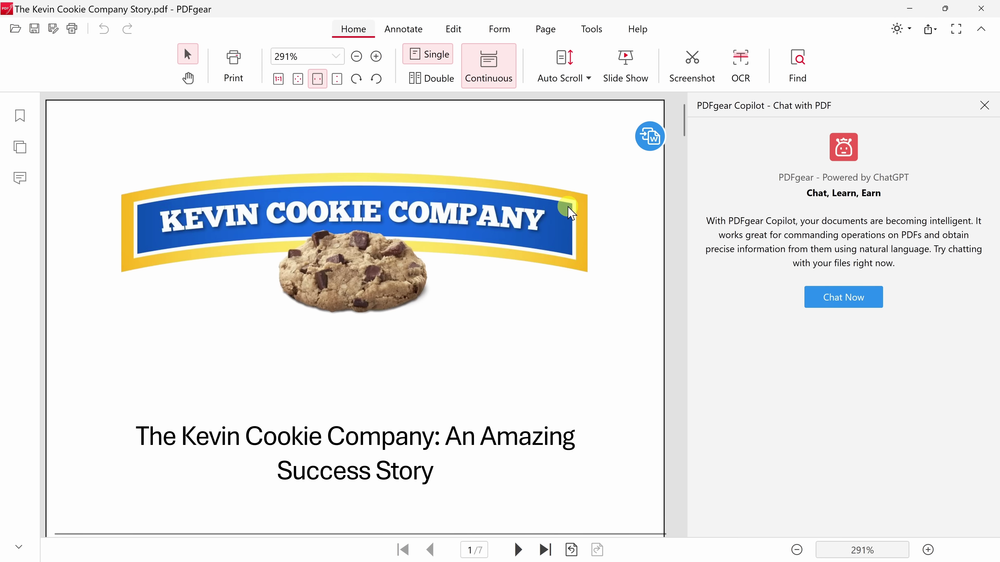
Scroll to page 2's 'How it all began' section and show the Annotate tools.
scroll(561, 217, down, 15)
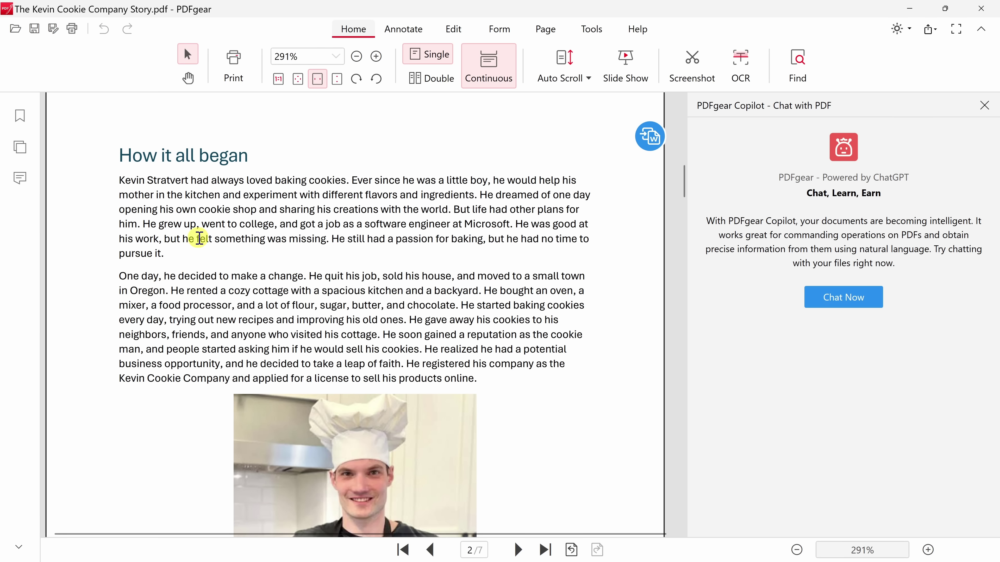
click(406, 35)
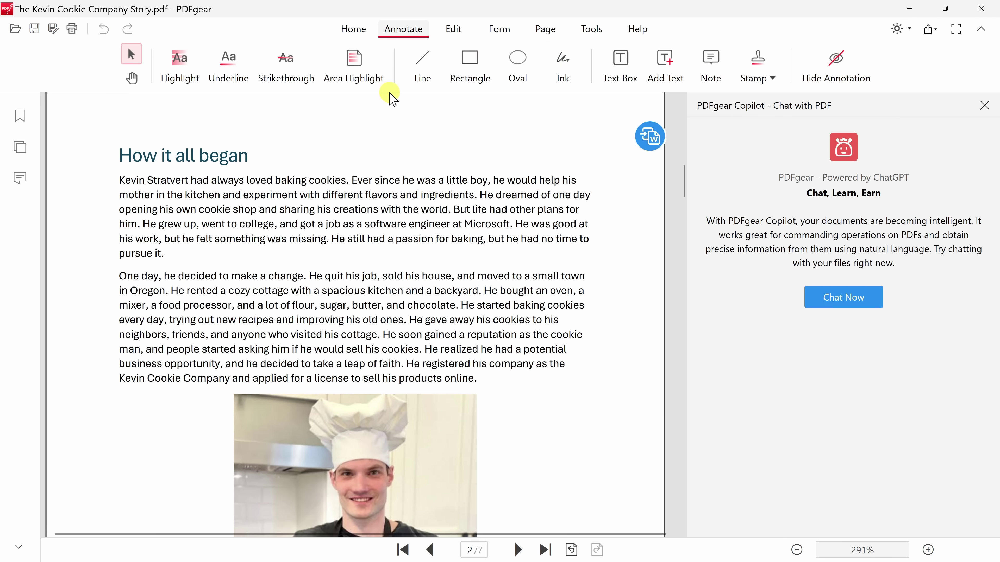
Highlight the word 'Oregon' in yellow and place a sticky note beside it.
click(185, 79)
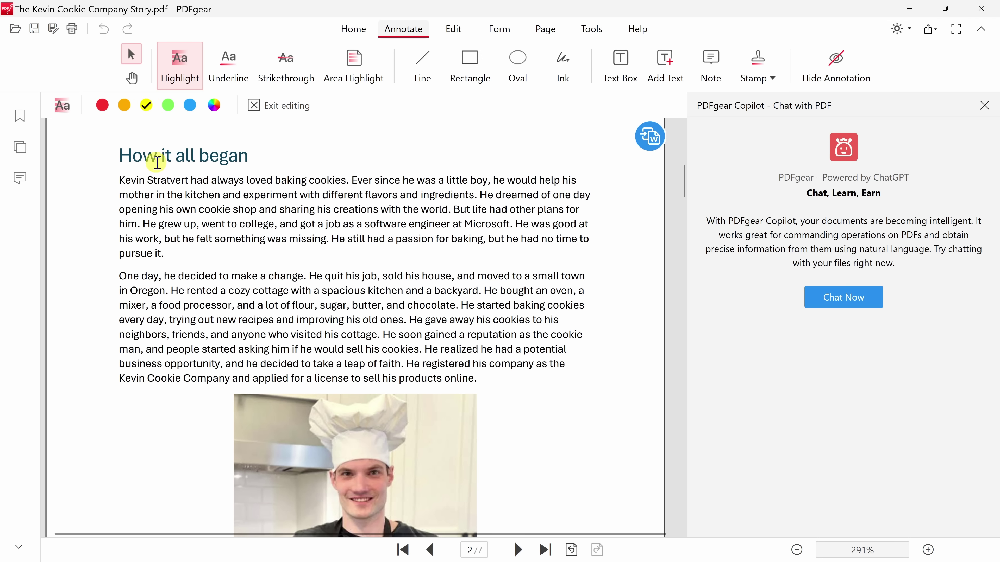
drag(130, 291, 165, 292)
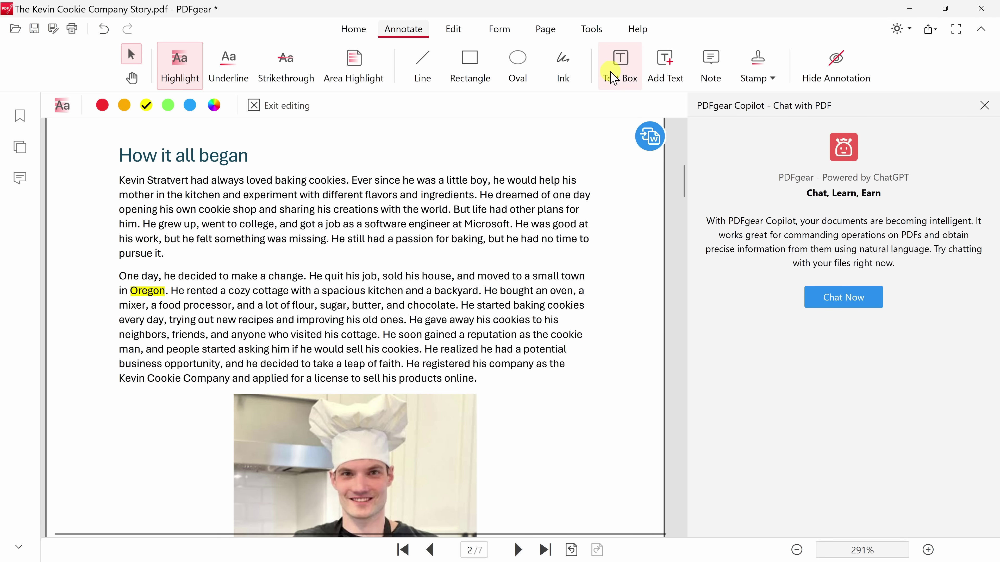
click(713, 69)
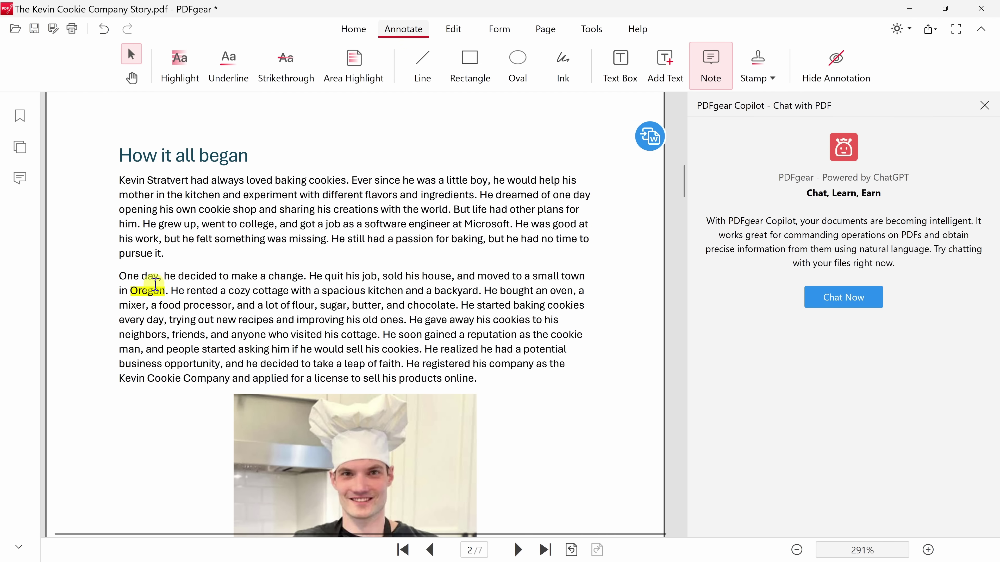
click(164, 273)
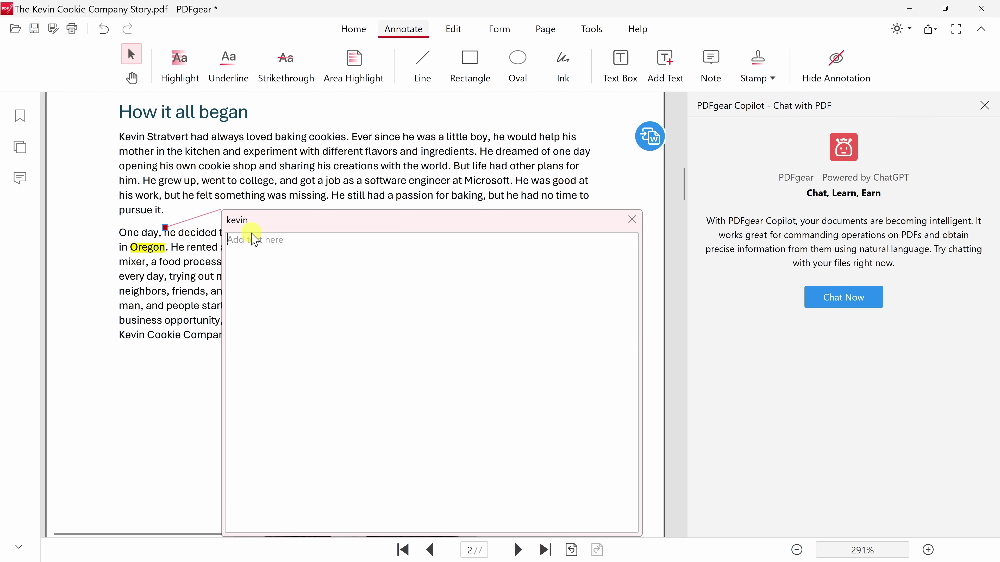
Enter 'Please change this to Washington' in the note and drag its marker onto the highlight.
text(P)
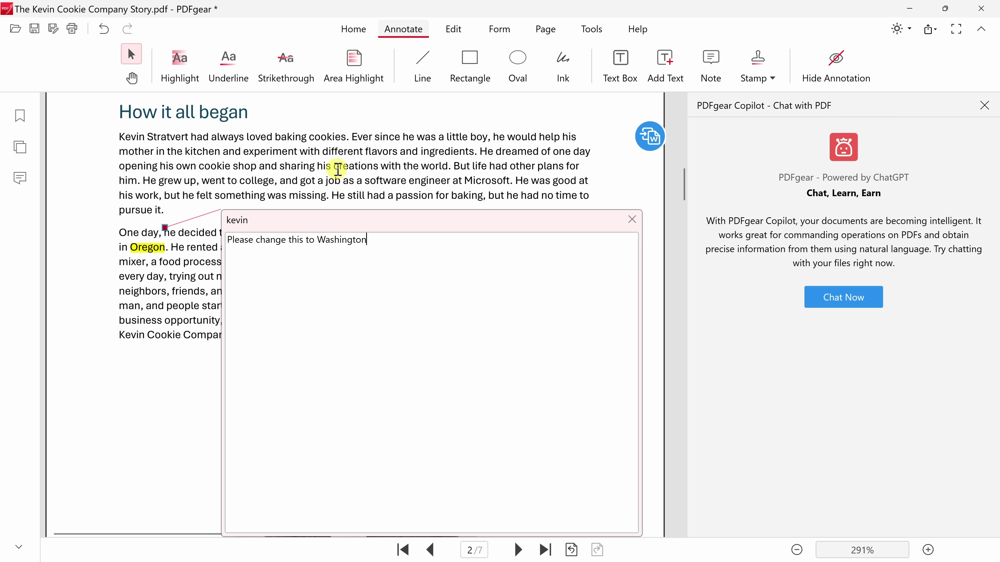
click(632, 220)
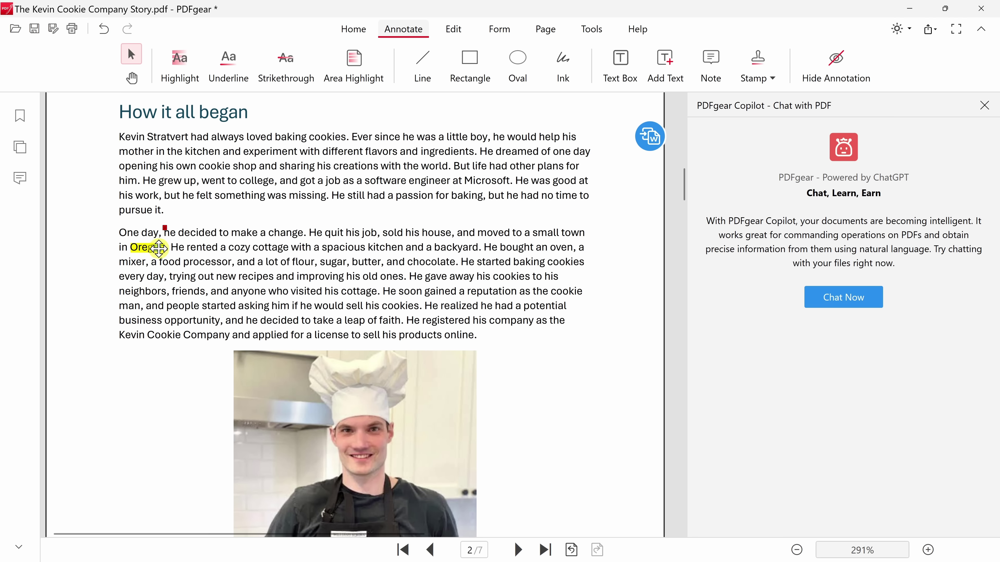
drag(165, 227, 159, 248)
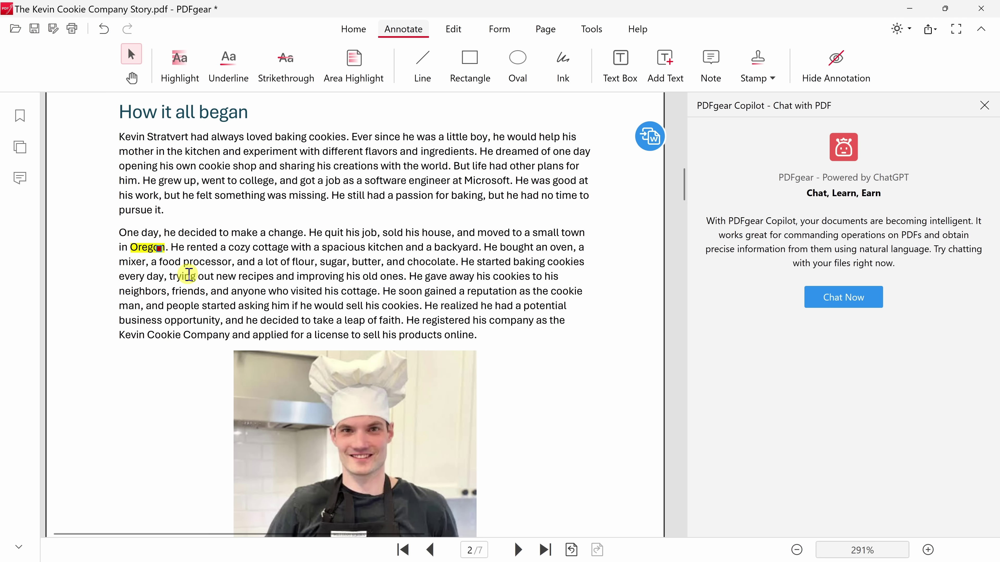
double_click(159, 249)
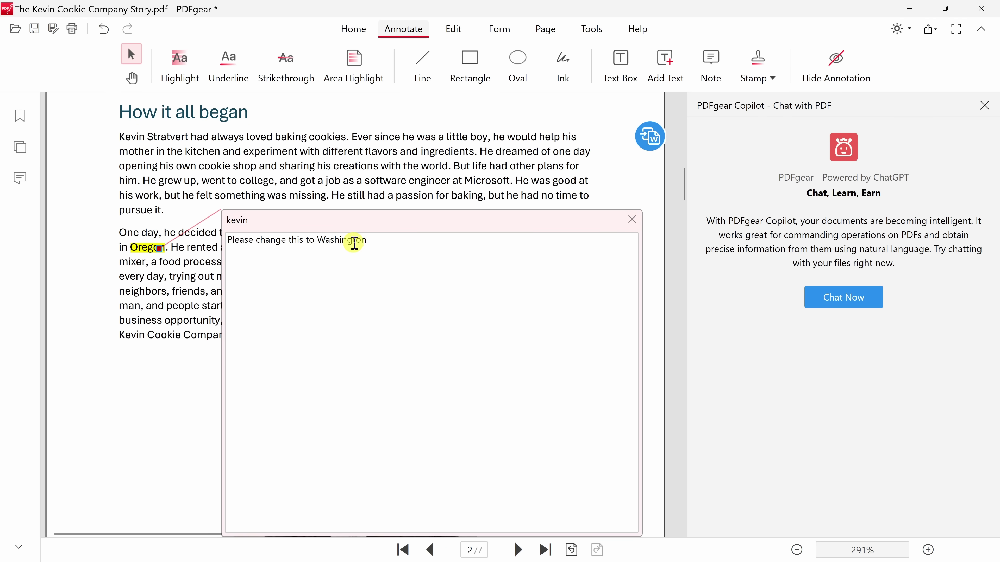
click(631, 219)
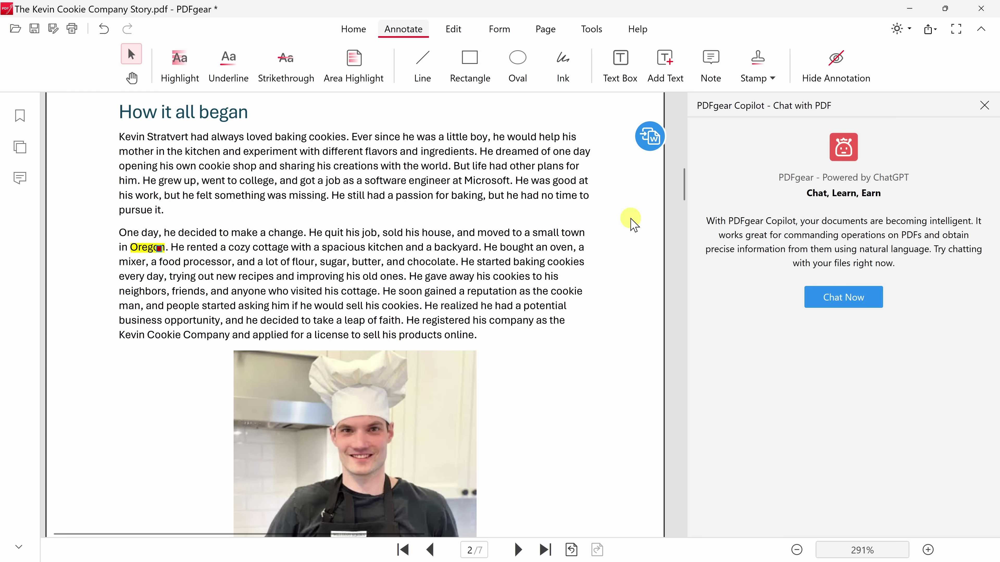
scroll(629, 227, up, 15)
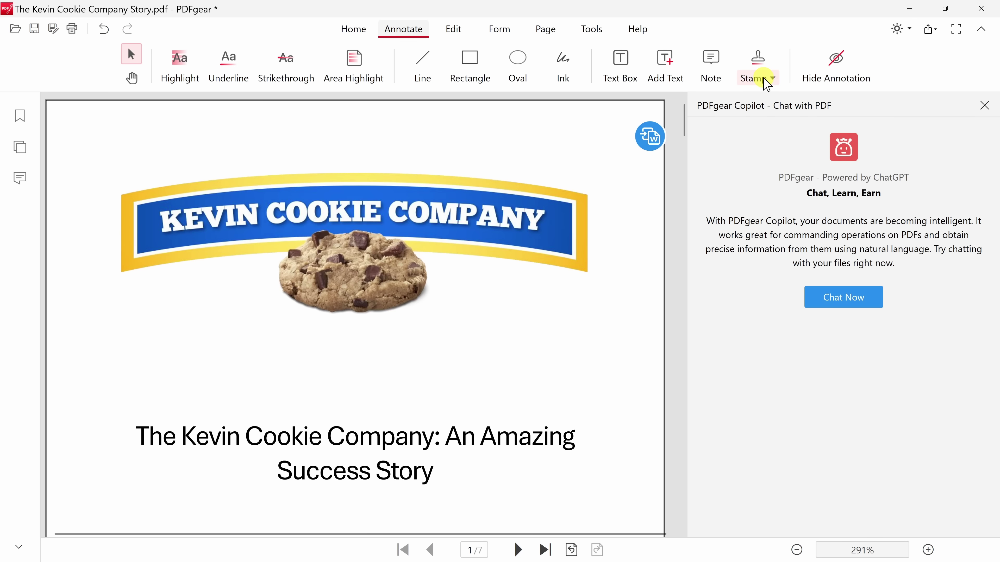
Add the preset Draft stamp to the cover, enlarge it, and move it just above the title.
click(764, 79)
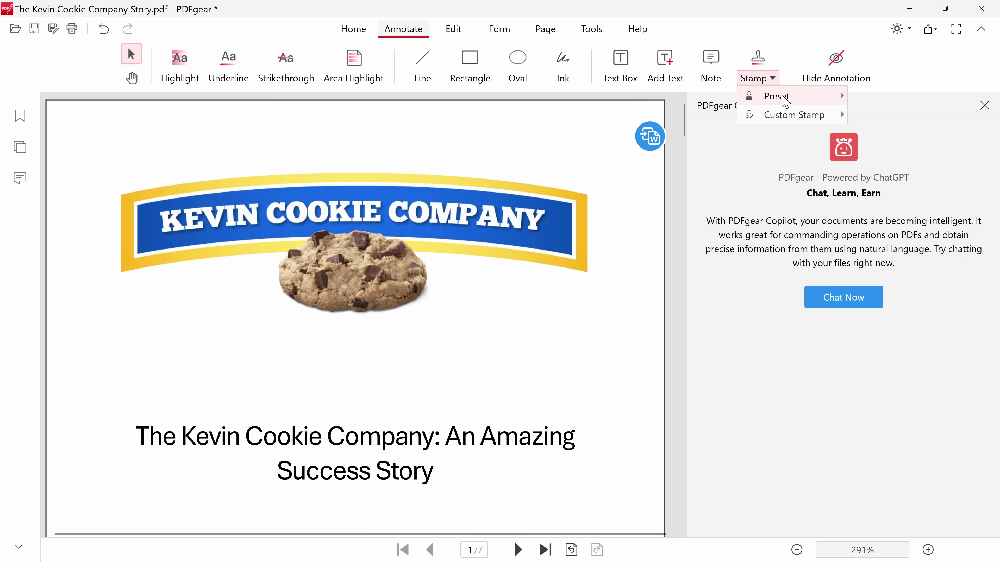
mouse_move(785, 102)
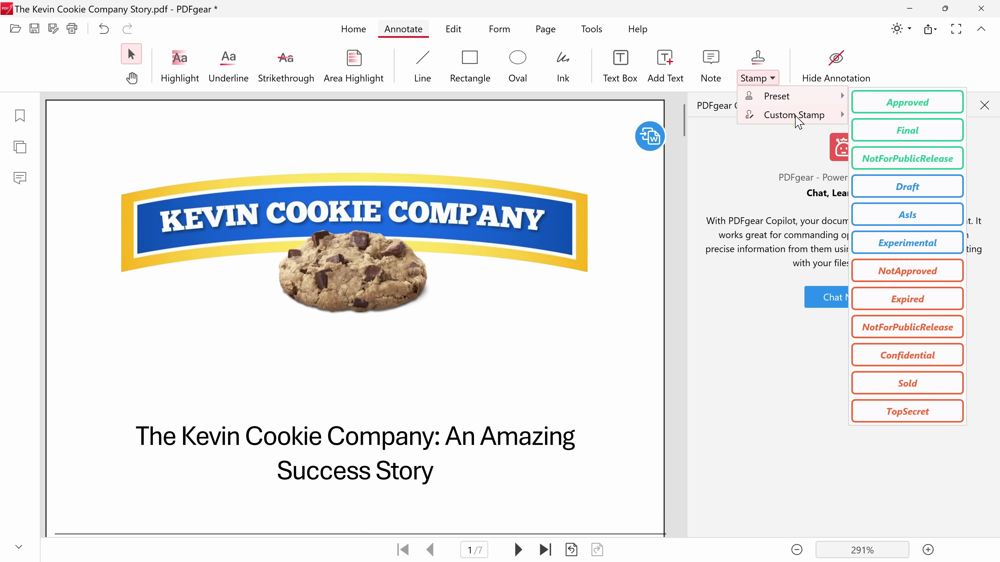
mouse_move(797, 122)
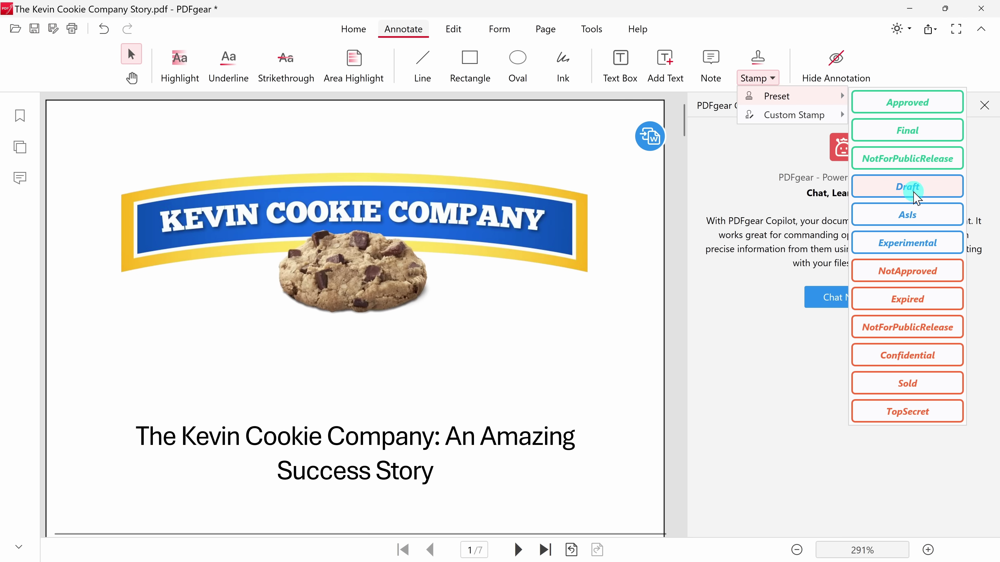
click(914, 193)
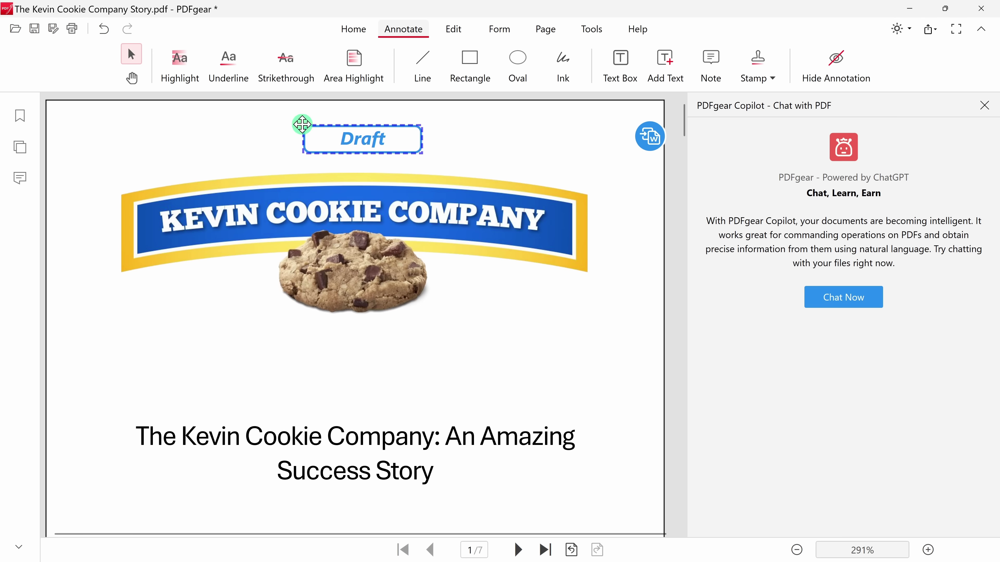
click(303, 124)
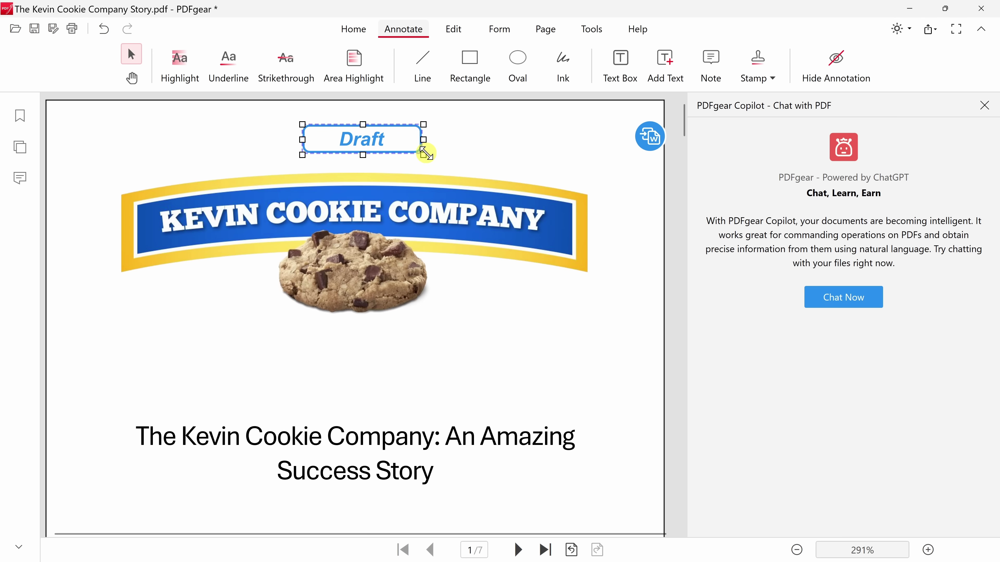
drag(425, 153, 460, 168)
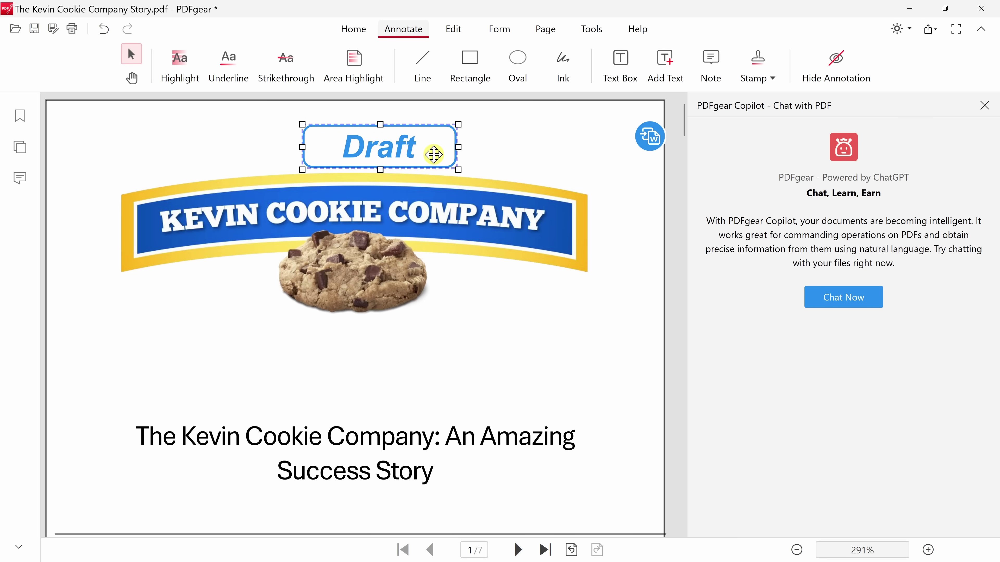
drag(425, 140, 396, 361)
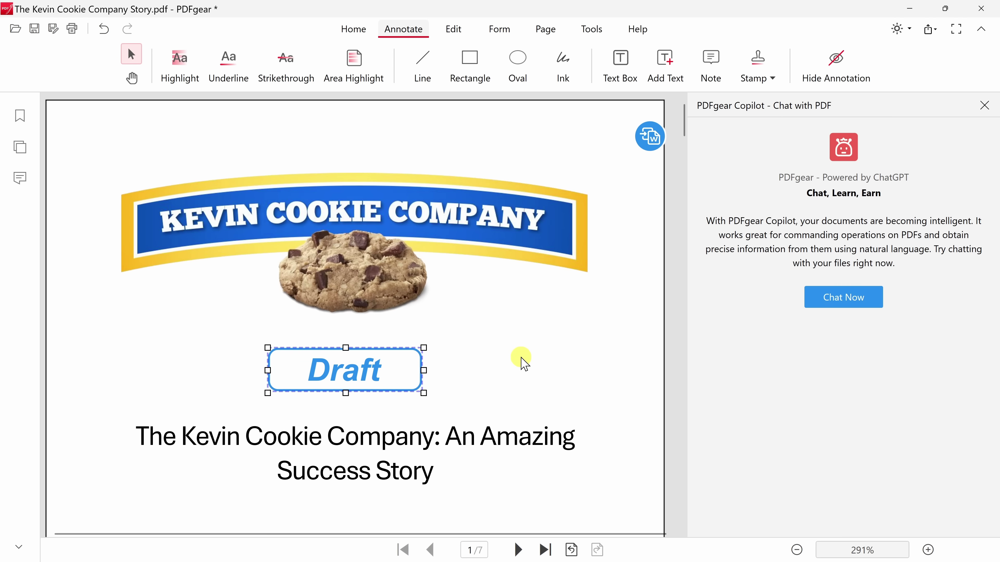
click(521, 357)
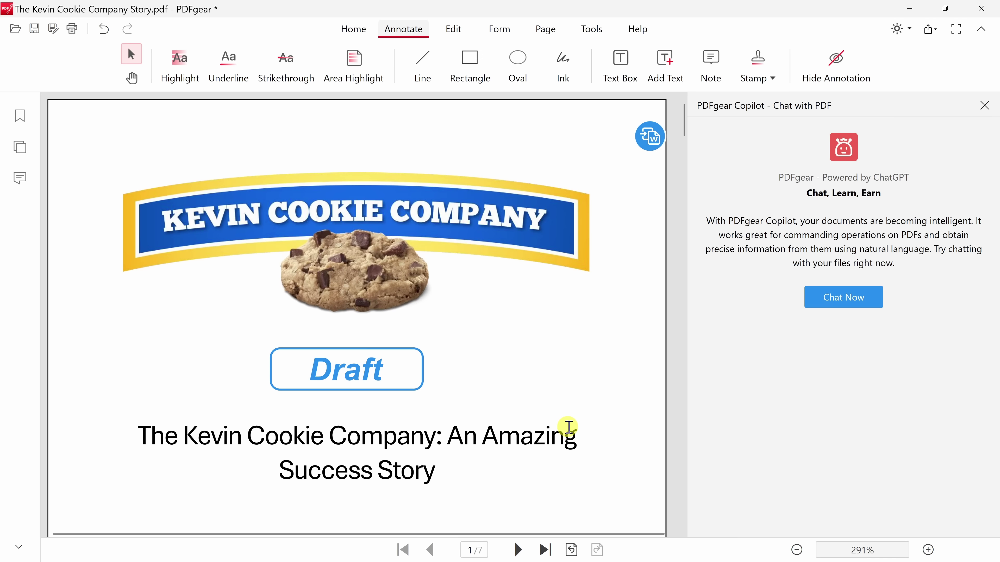
Switch into Edit Text mode on the cover page.
click(456, 31)
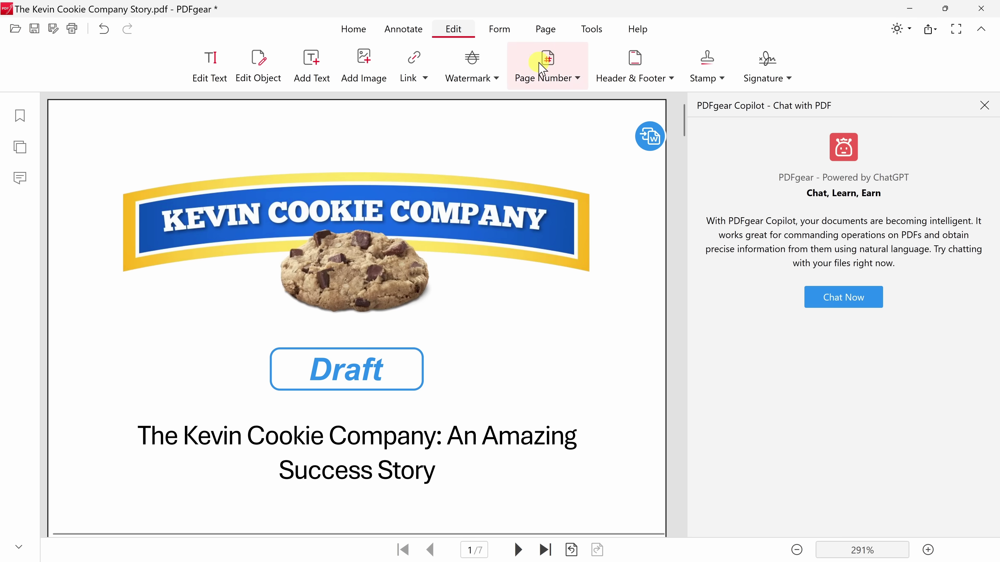
click(210, 59)
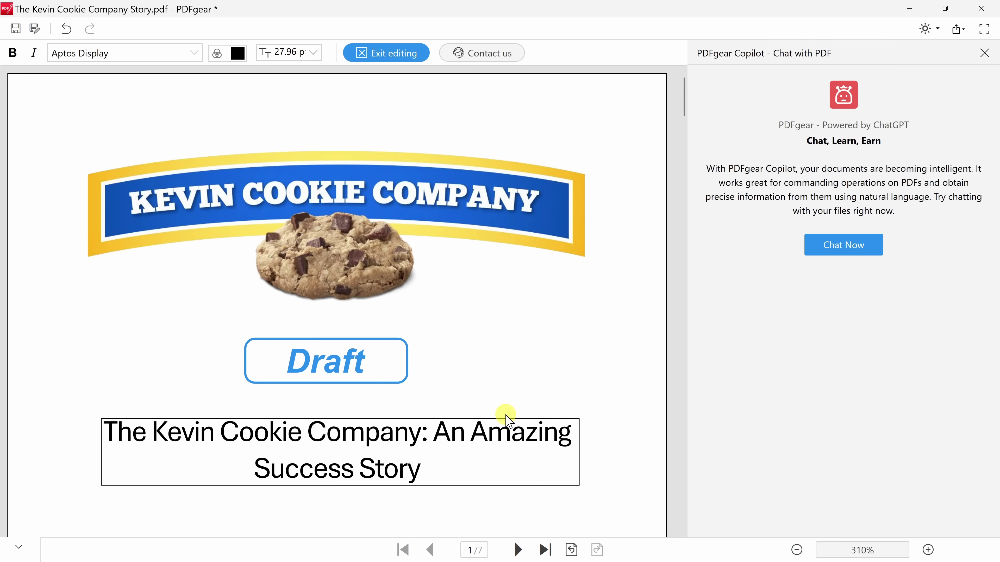
scroll(559, 417, down, 15)
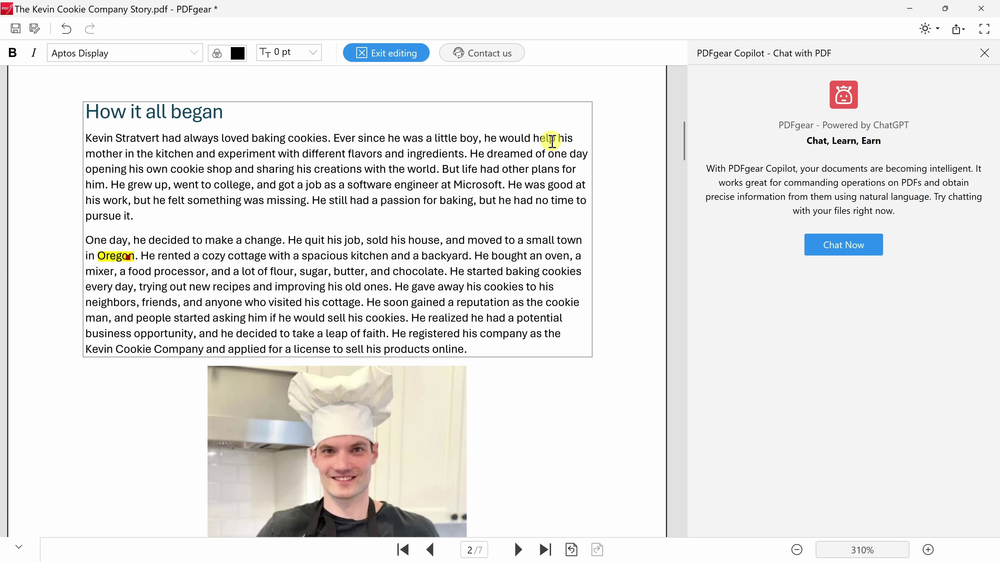
scroll(552, 163, up, 15)
scroll(552, 164, up, 5)
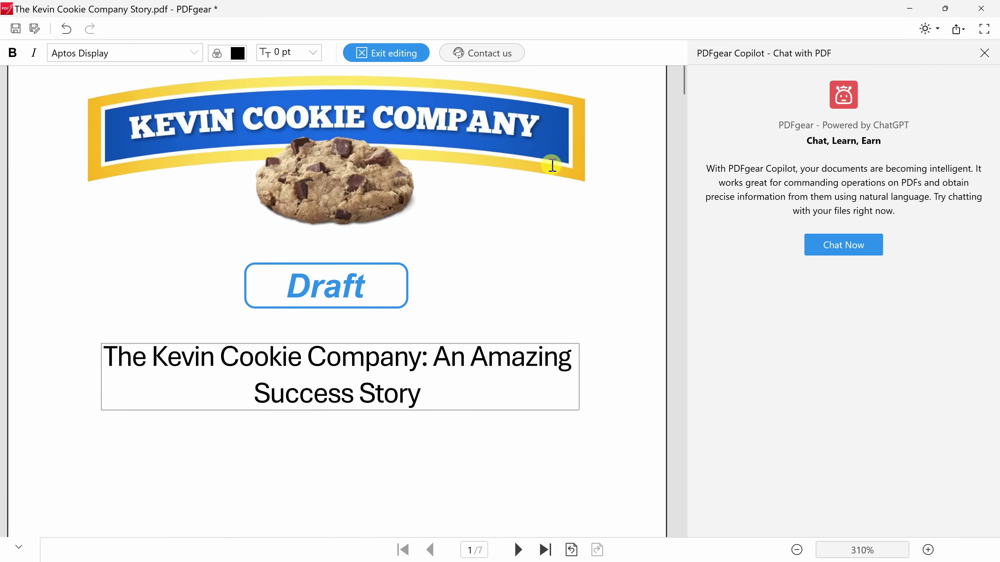
scroll(551, 162, down, 2)
Replace 'Amazing' with 'Sweet' in the title and confirm keeping the edit.
click(453, 361)
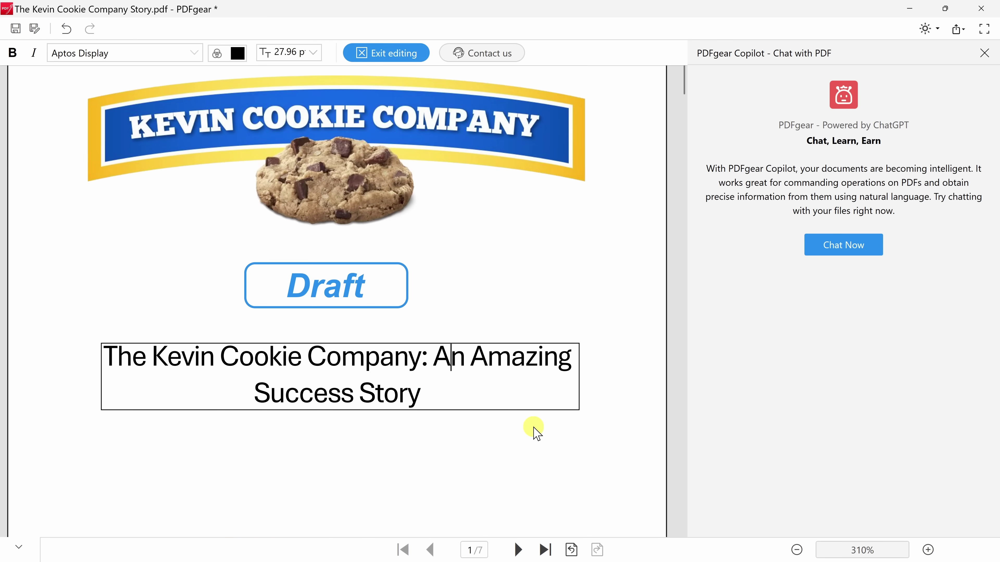
key(Delete)
key(Delete)
key(Delete)
key(Delete)
key(Delete)
key(Delete)
key(Delete)
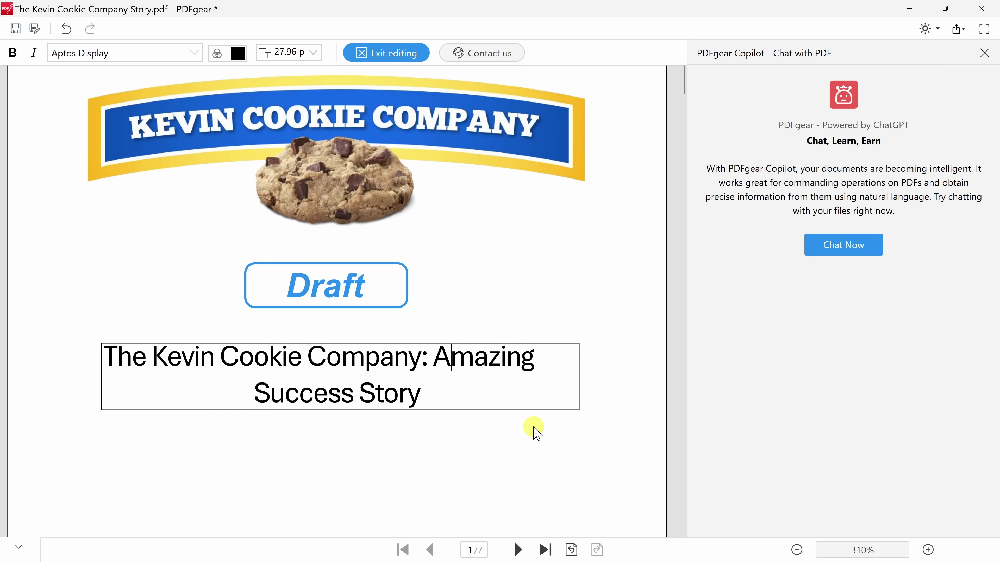
key(Delete)
key(Delete)
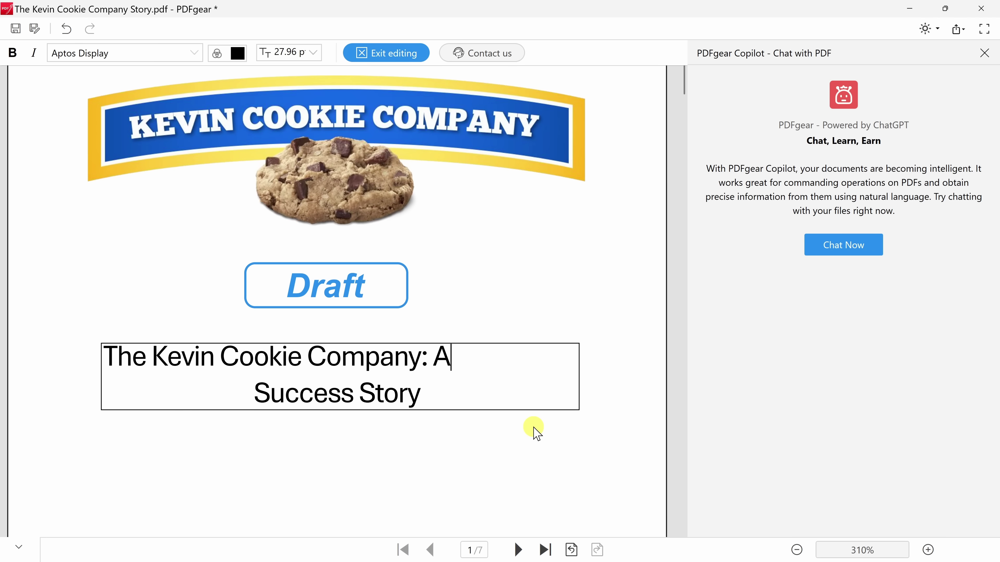
text(Sweet)
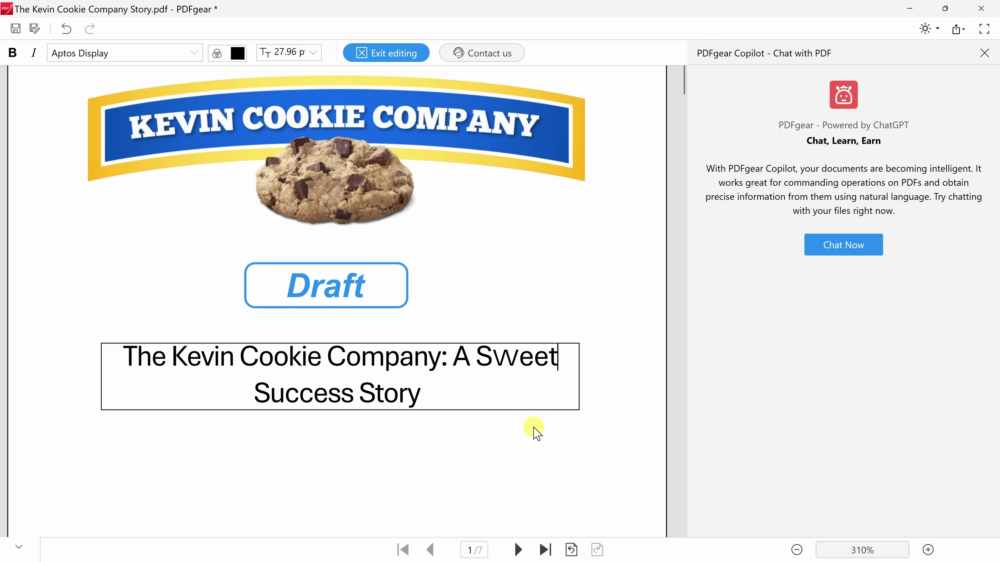
scroll(536, 433, up, 2)
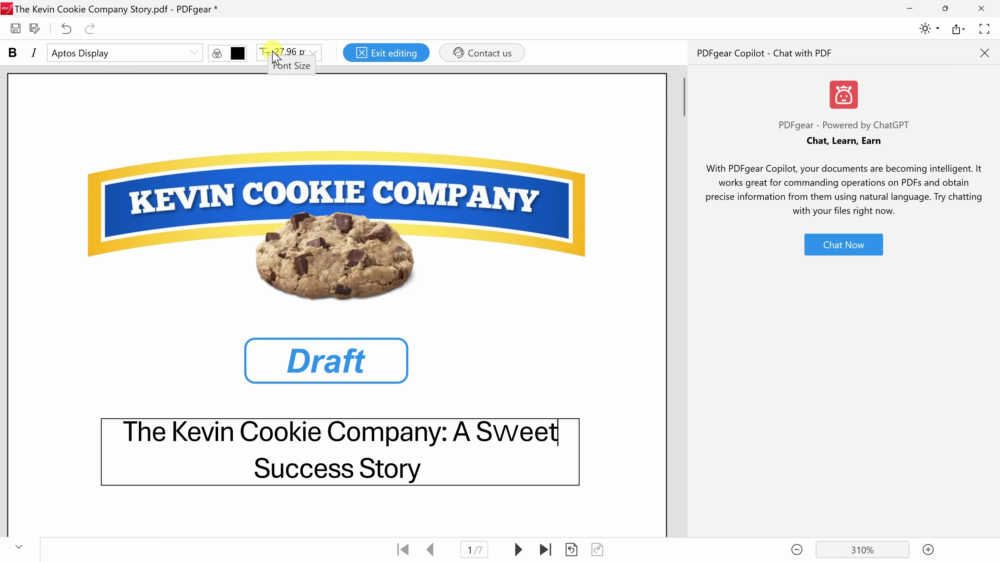
click(399, 59)
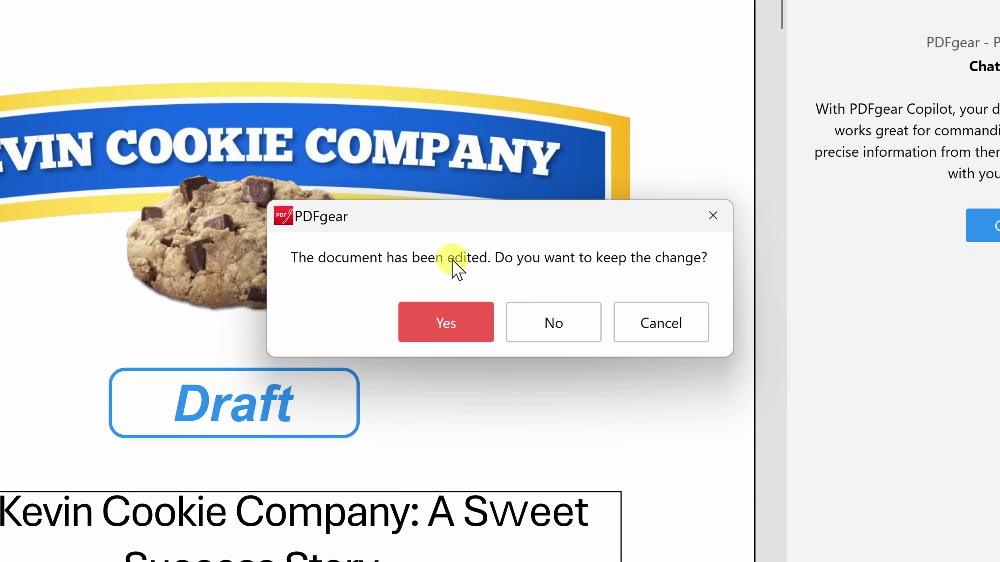
click(459, 333)
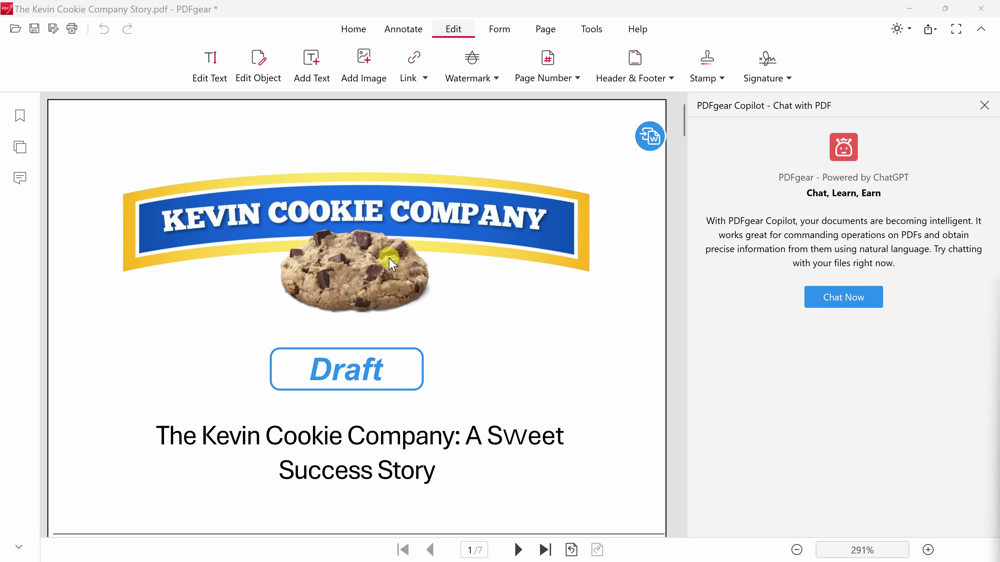
Delete the cookie banner image from the top of the cover page.
mouse_move(390, 262)
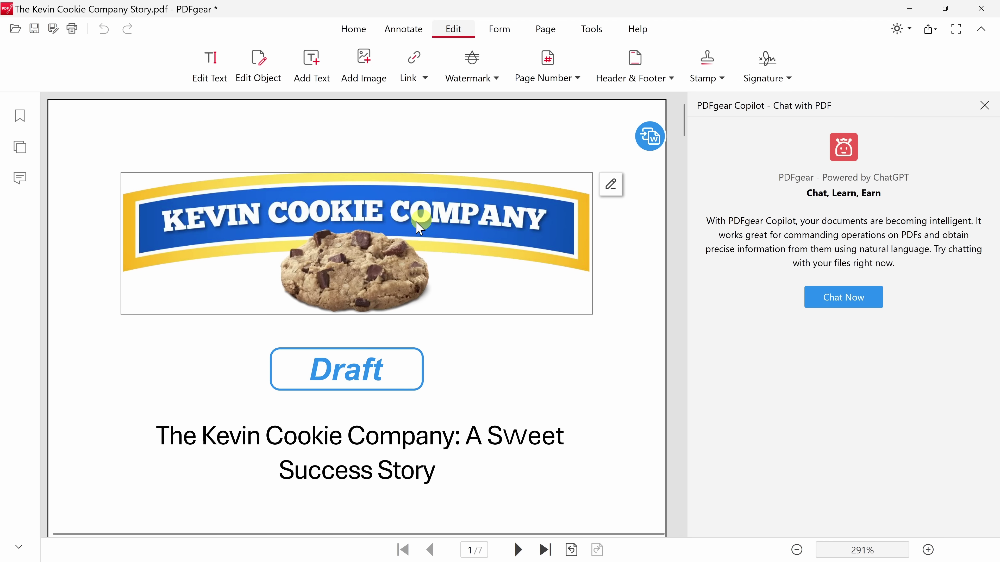
click(611, 185)
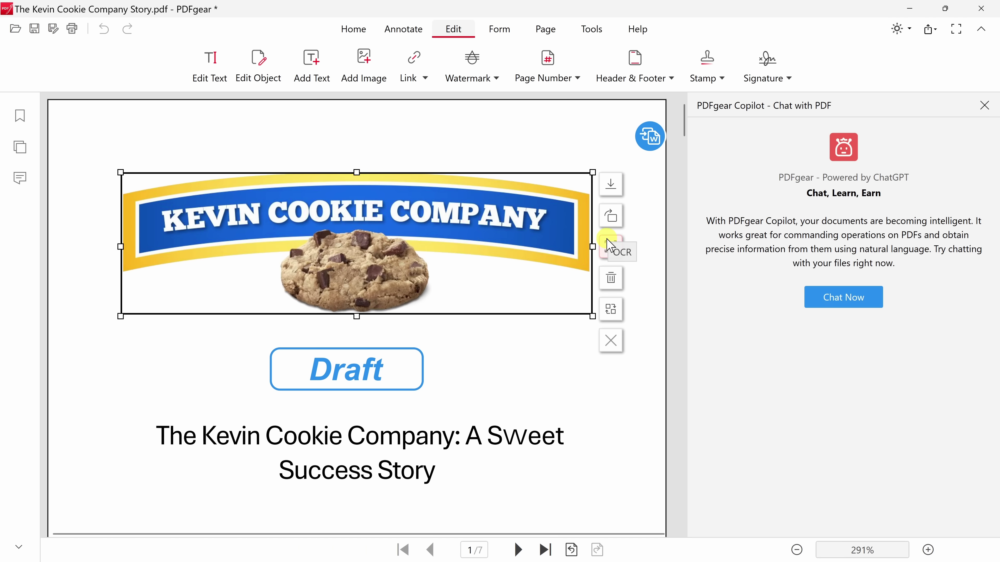
click(610, 282)
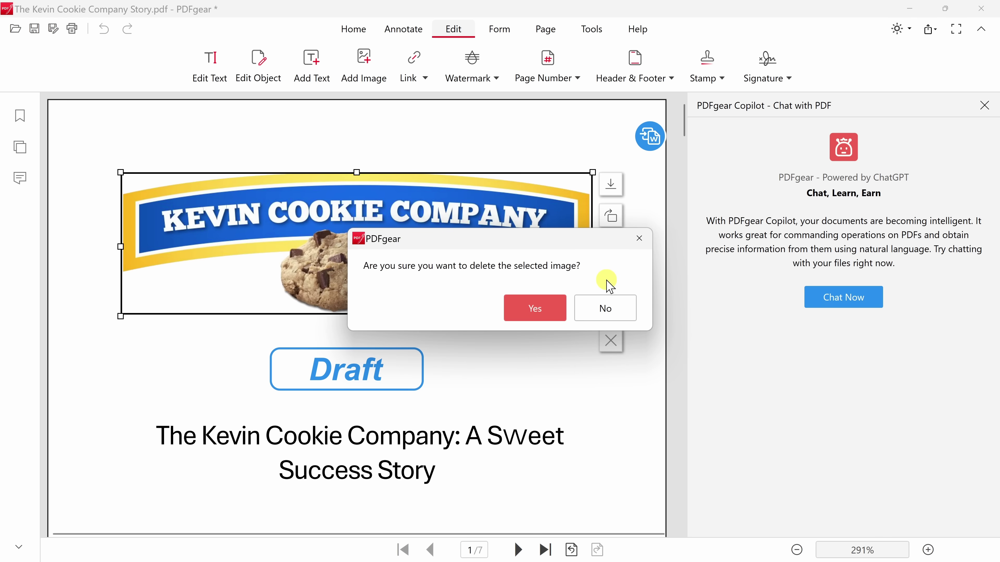
click(554, 318)
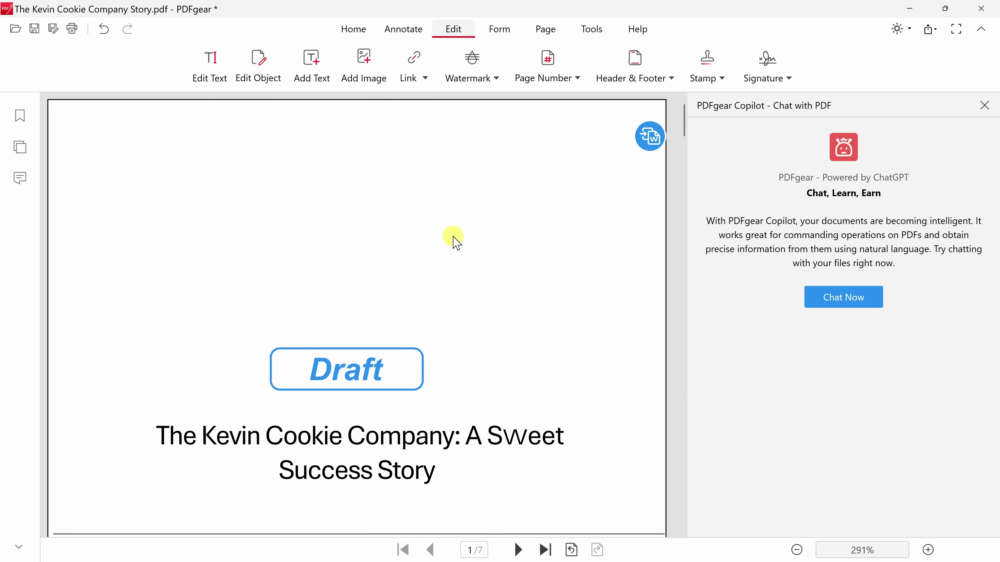
click(356, 77)
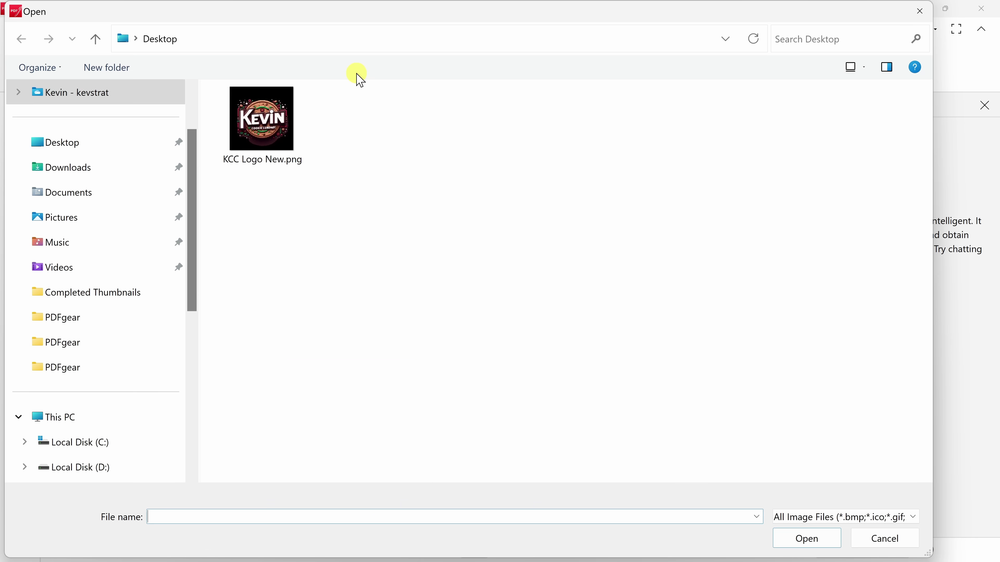
Insert KCC Logo New.png, shrunk and centred above the Draft stamp, then jump to the last page.
double_click(261, 125)
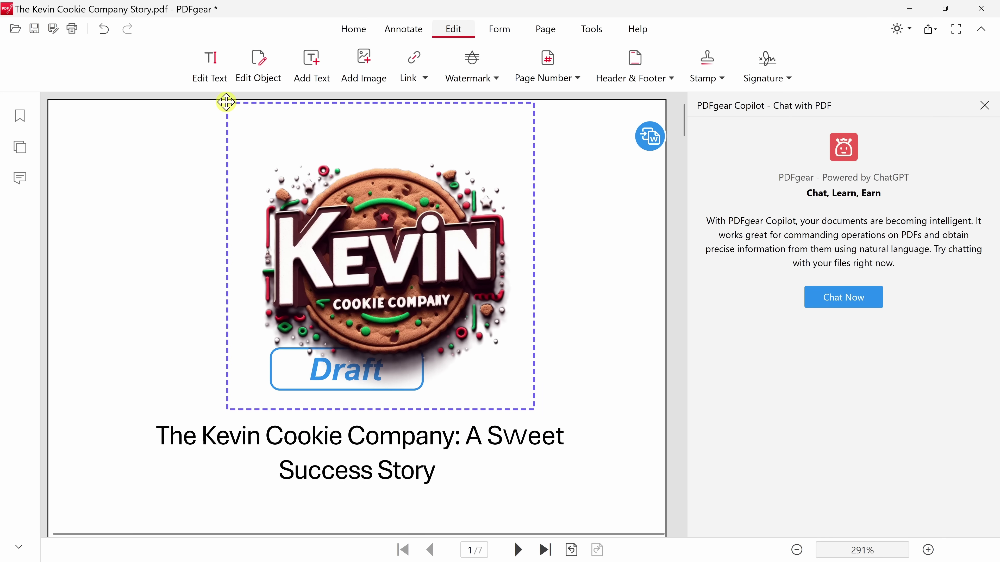
click(189, 116)
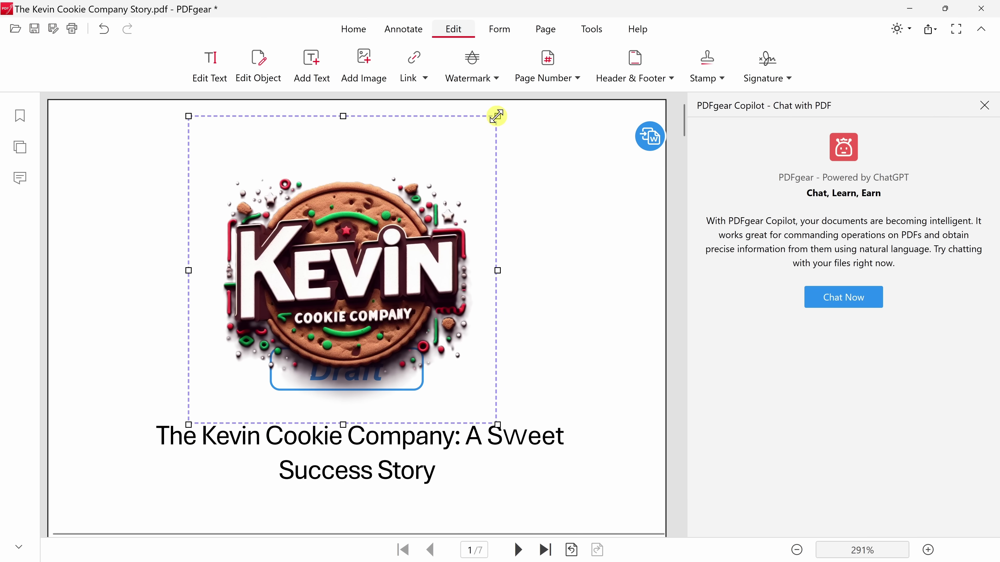
drag(497, 116, 429, 186)
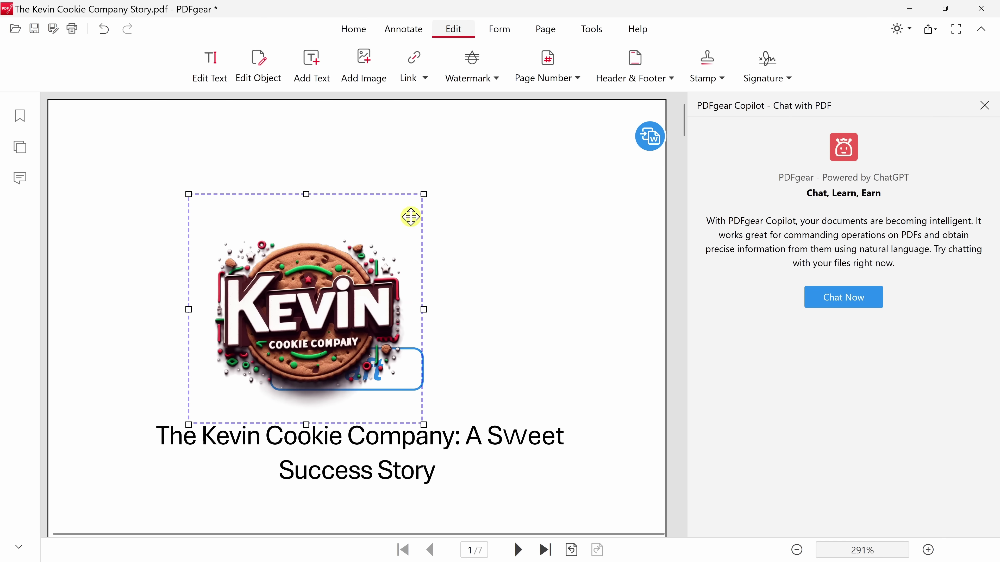
drag(410, 216, 393, 241)
click(393, 240)
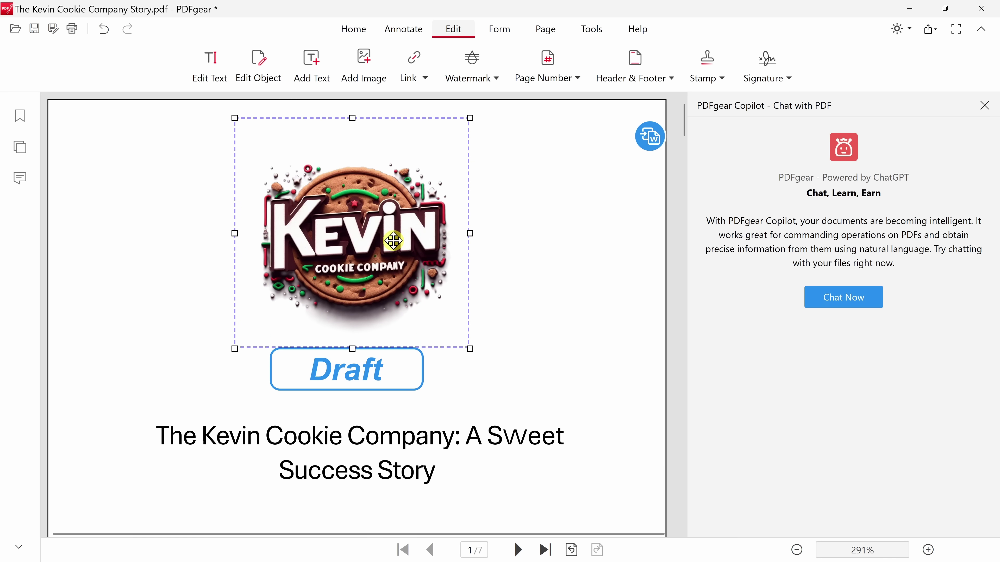
click(488, 237)
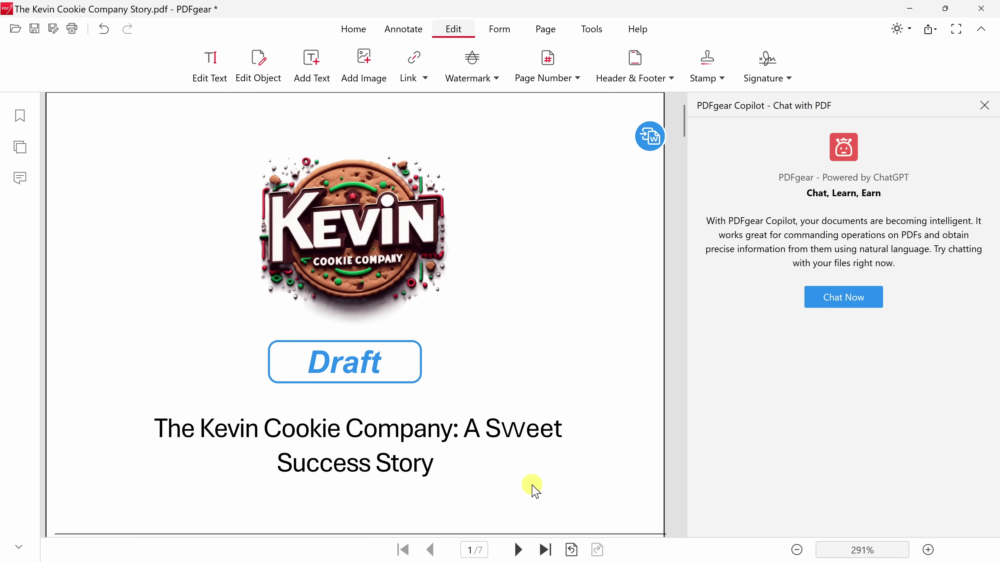
click(545, 550)
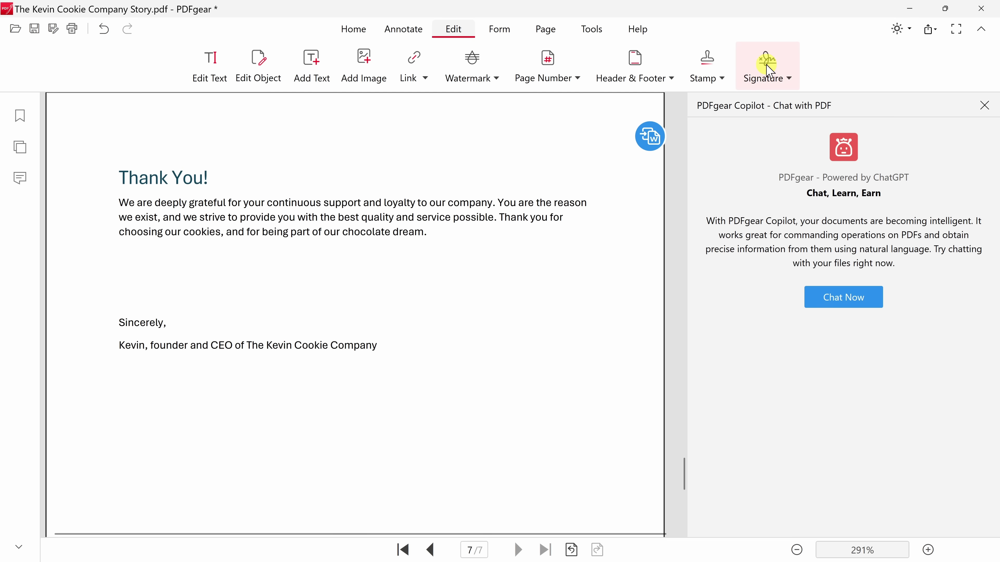
Start a new typed signature and enter the signer's name.
click(770, 71)
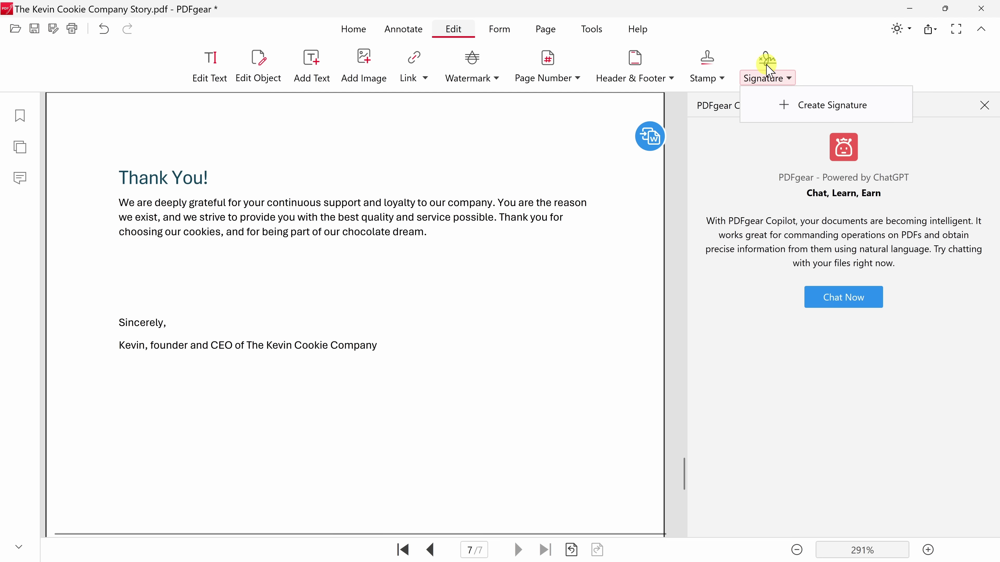
click(820, 119)
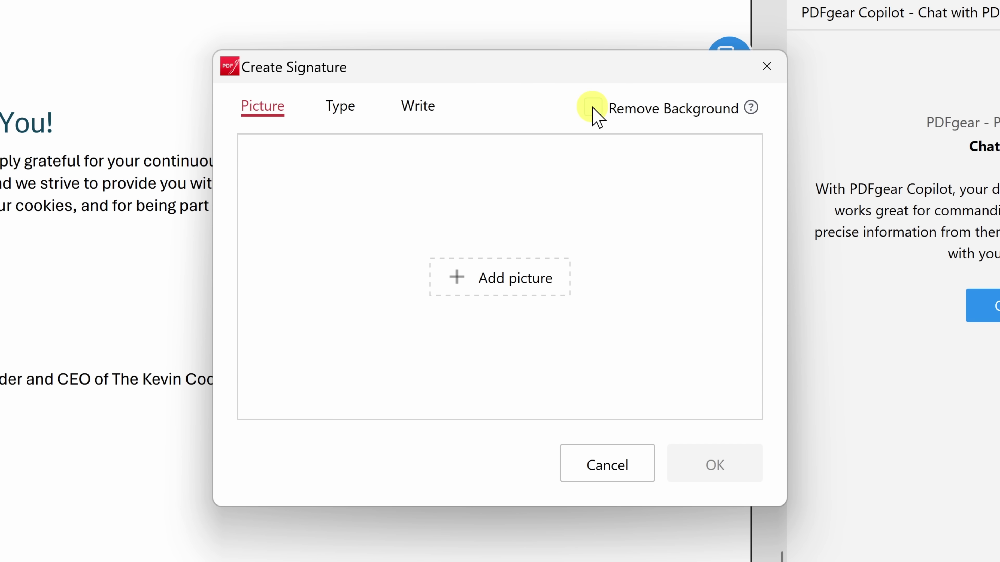
click(339, 107)
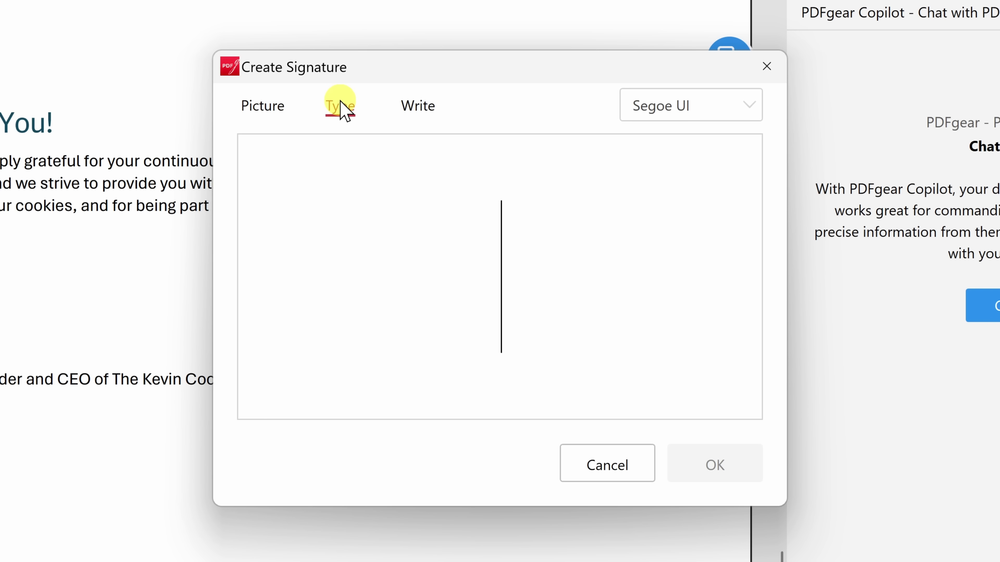
click(405, 105)
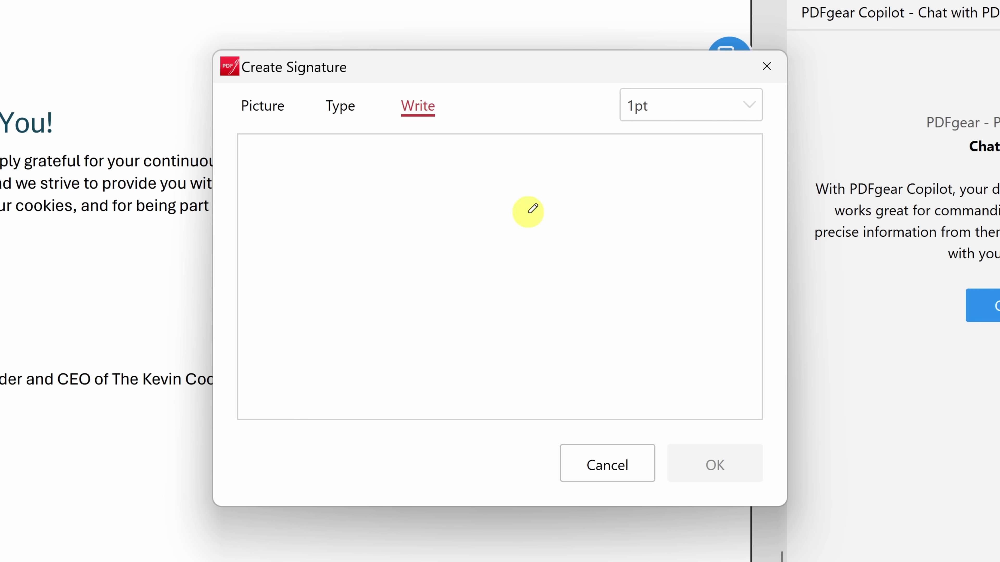
click(347, 117)
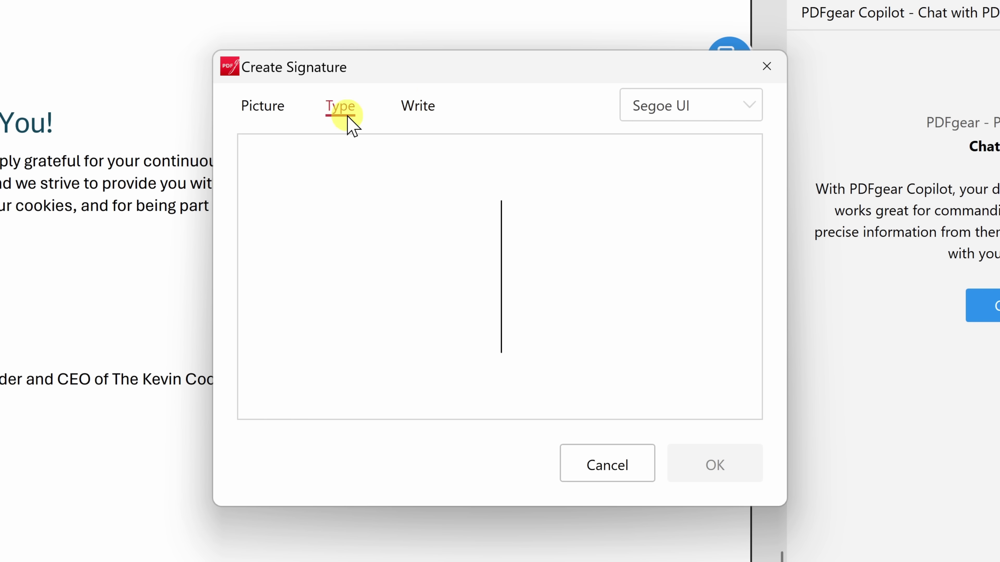
text(Kevin Stratvert)
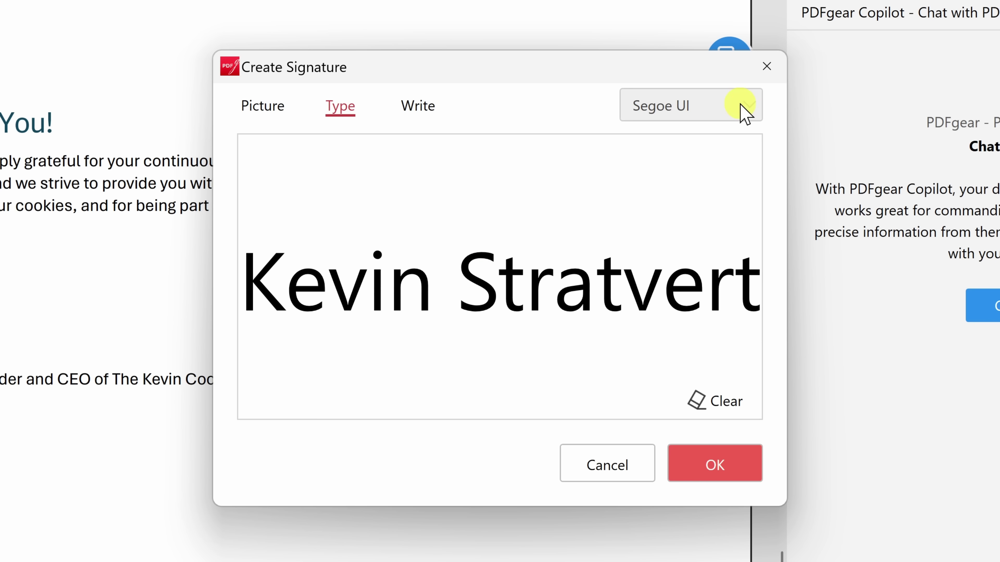
Set the signature font to Vladimir Script and place it above 'Sincerely,'.
click(743, 110)
scroll(764, 300, down, 5)
scroll(764, 300, down, 2)
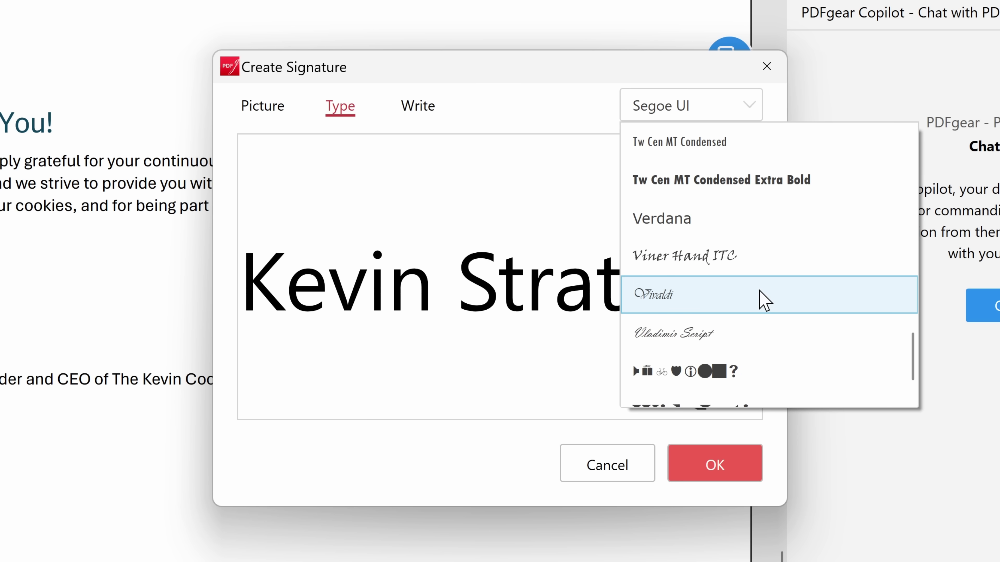
click(691, 342)
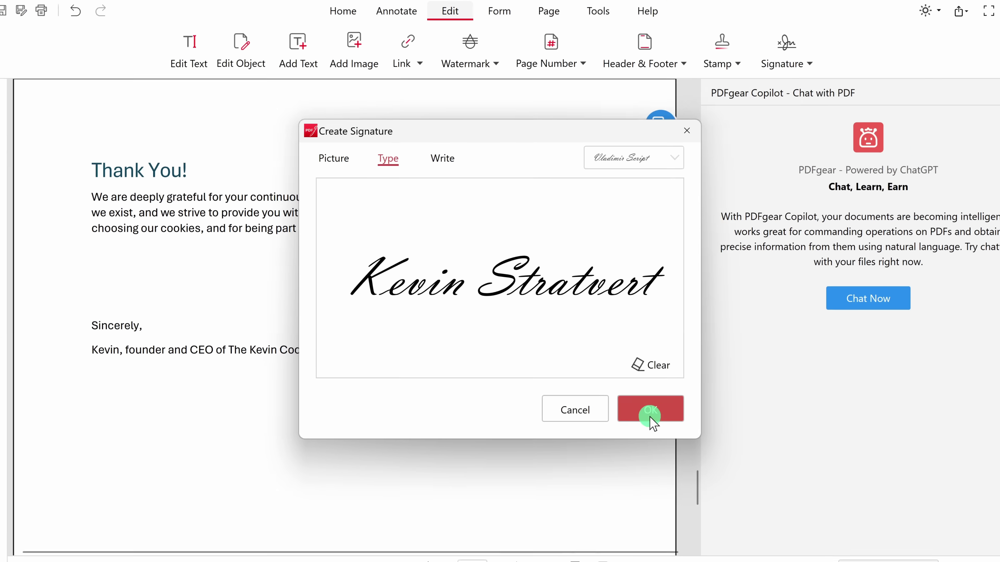
click(715, 466)
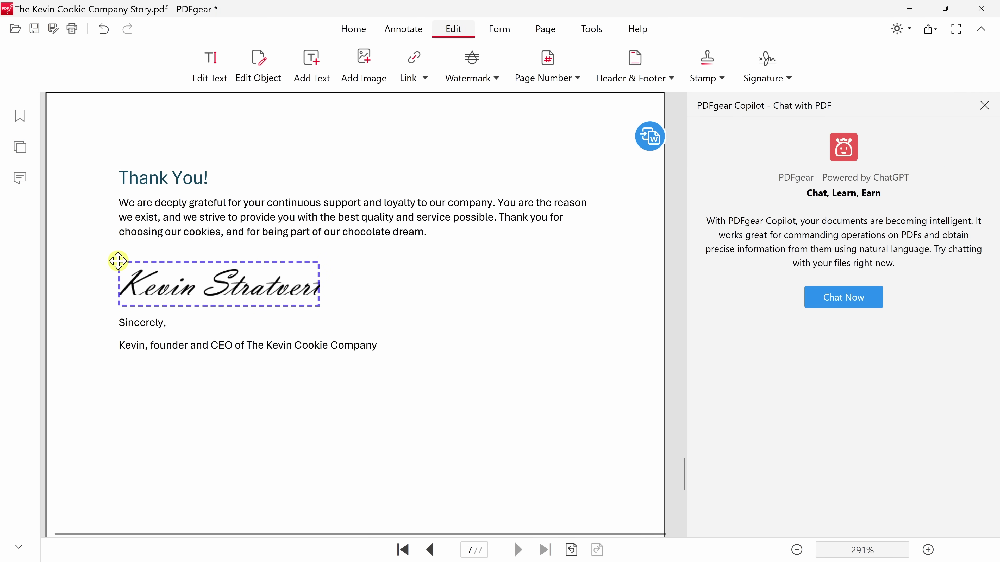
click(118, 261)
Place the signature and save The Kevin Cookie Company Story Signed.pdf with the signature flattened.
click(500, 236)
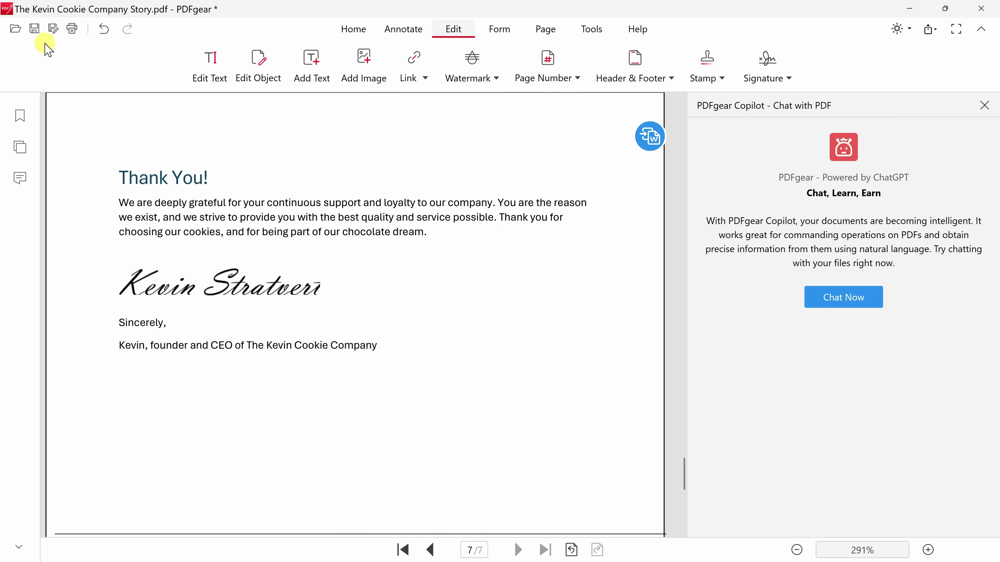
click(34, 28)
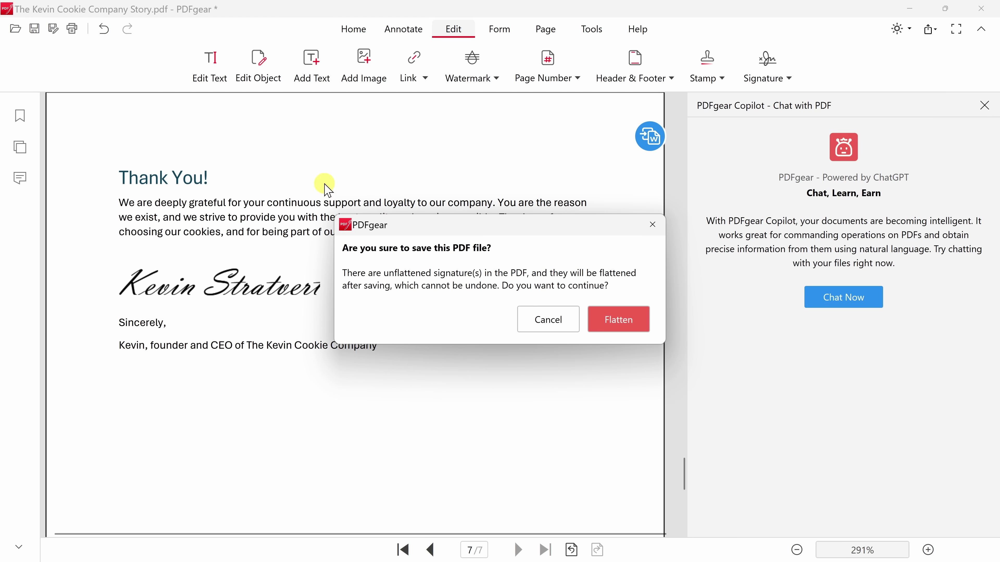
click(621, 326)
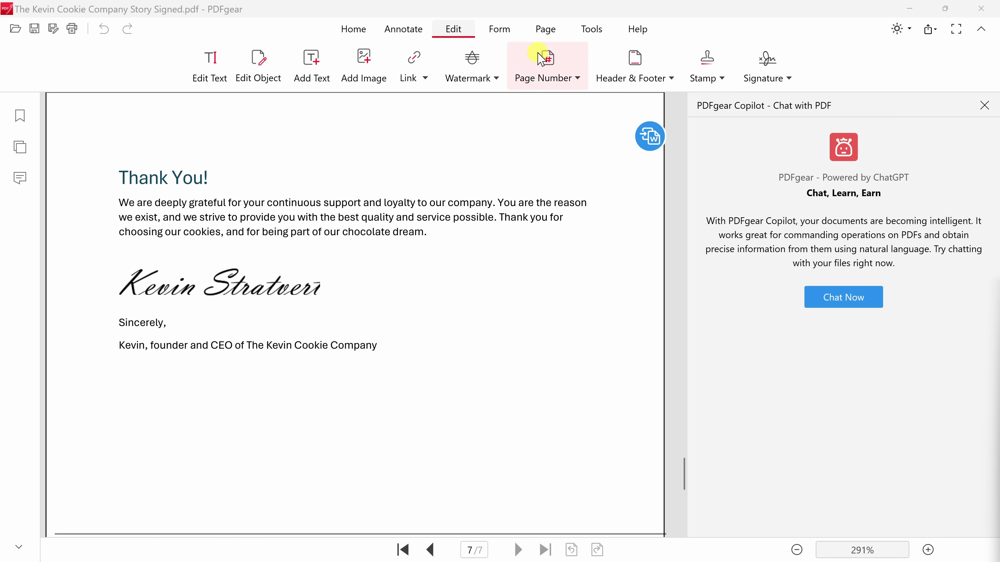
click(542, 31)
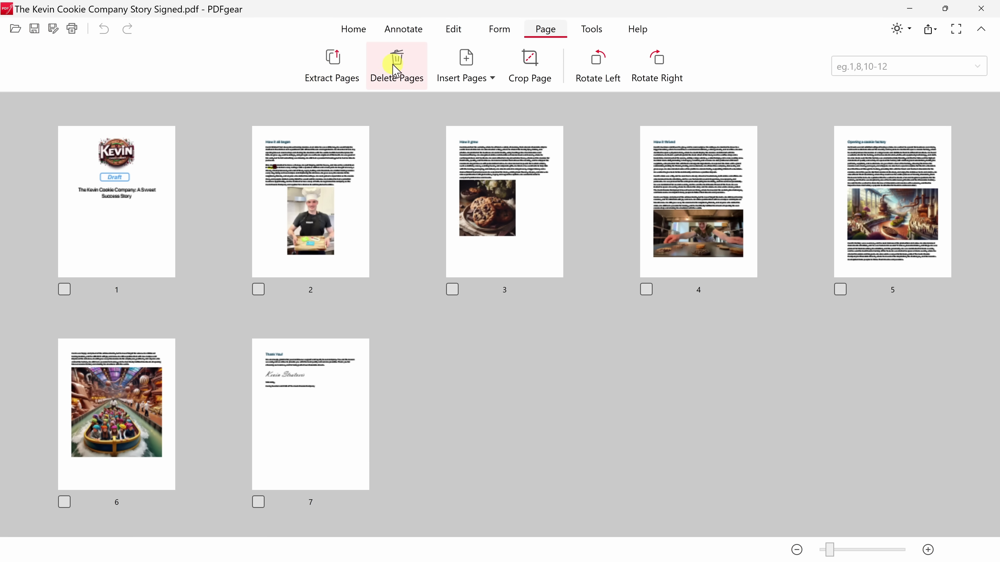
Drag the thank-you page from position 7 to position 2, after the cover, and confirm the reorder.
click(463, 81)
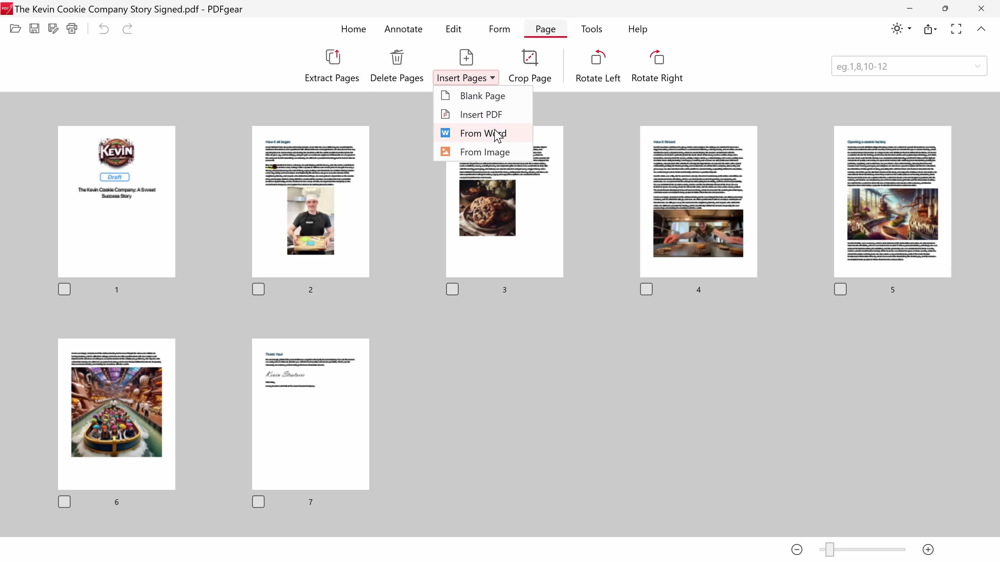
click(555, 41)
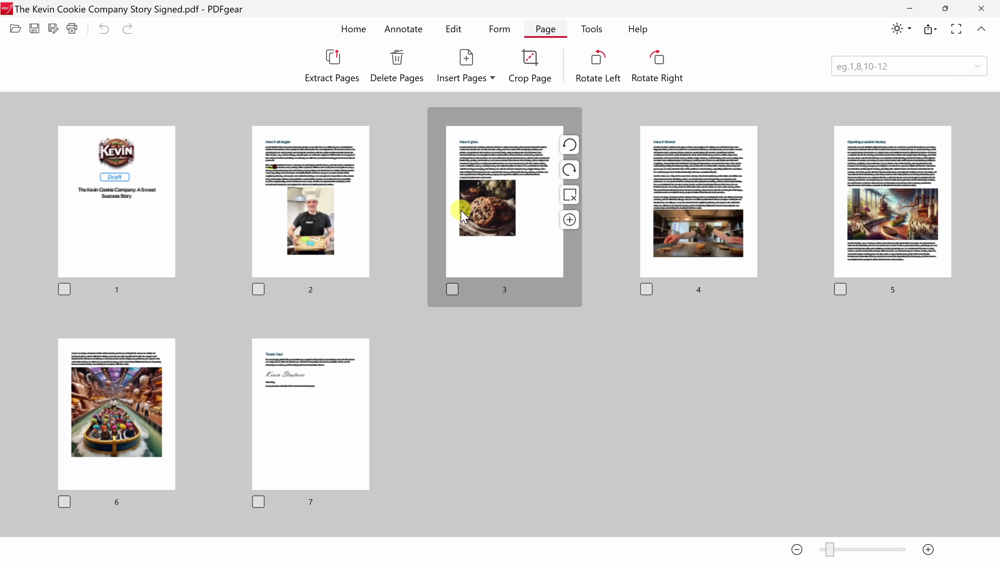
mouse_move(263, 361)
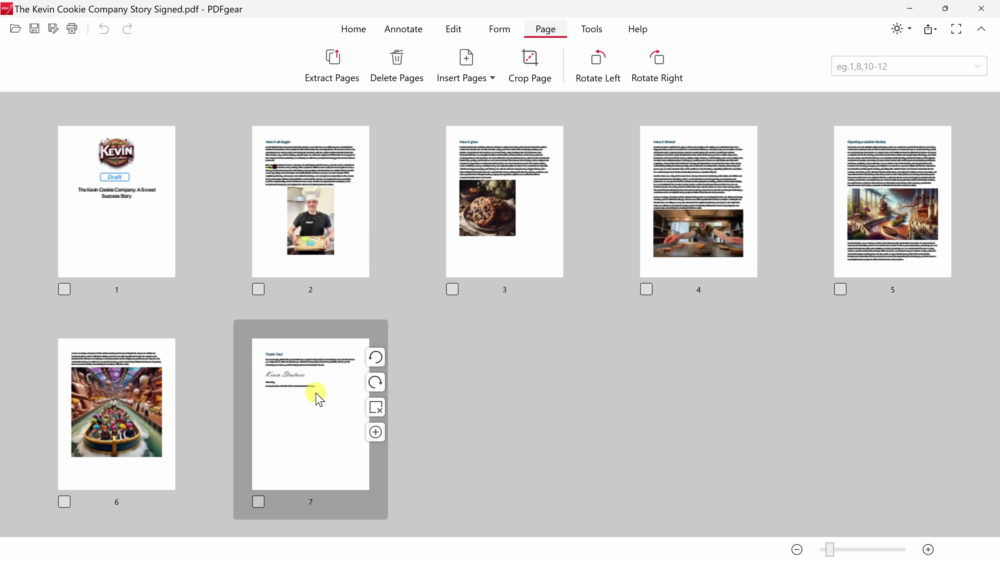
click(316, 402)
drag(315, 405, 271, 232)
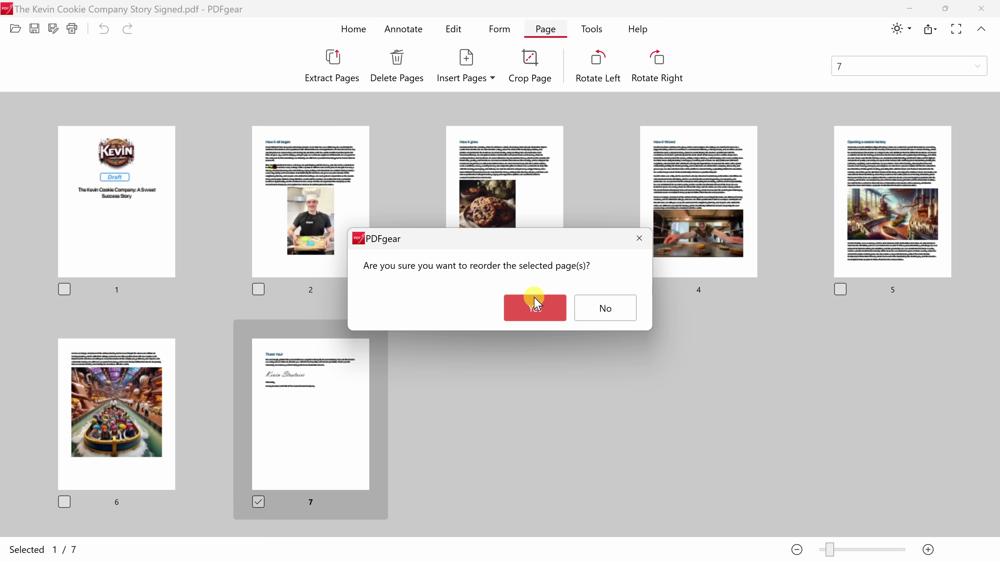
click(536, 307)
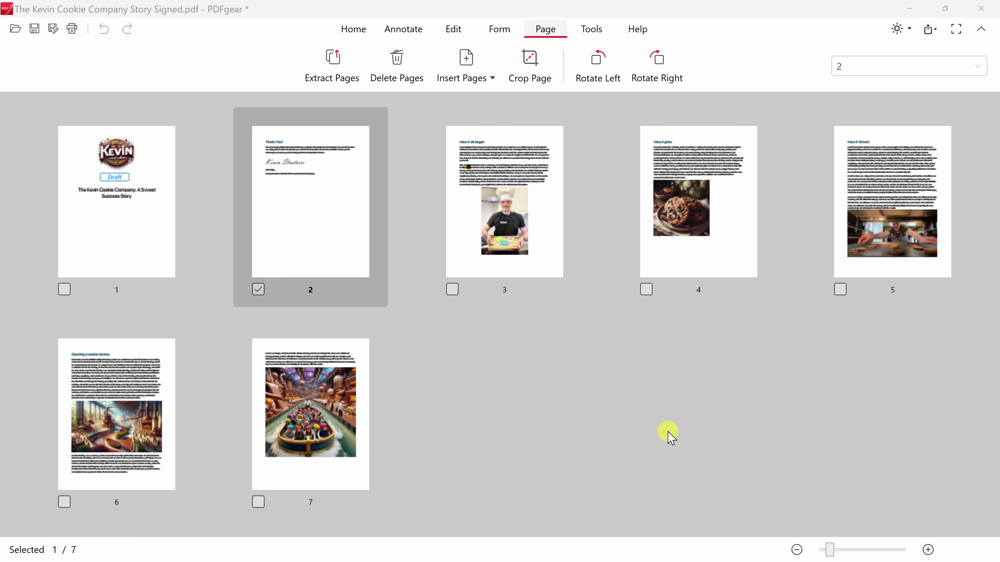
click(354, 31)
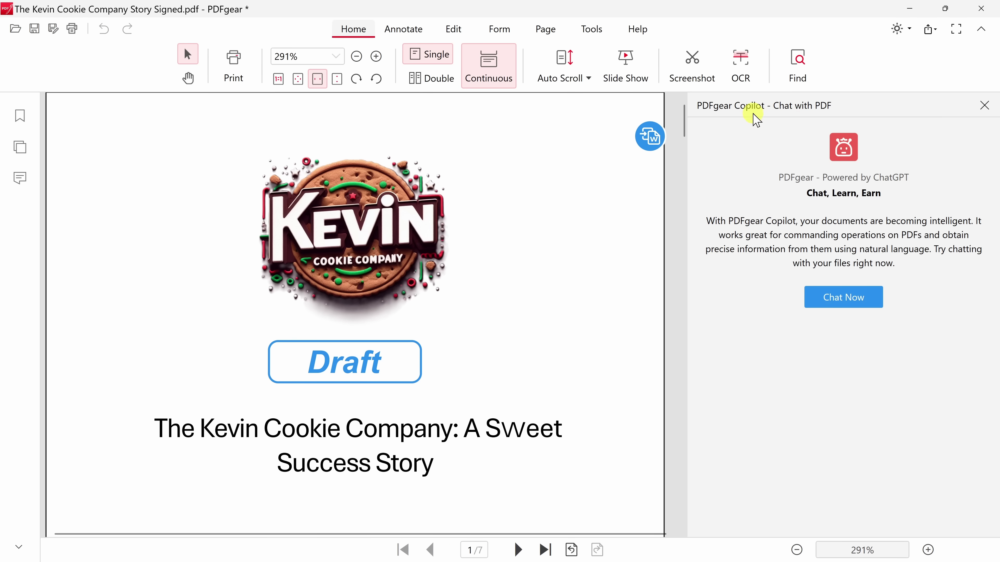
Start a Copilot chat and use the 'Summarize this PDF file.' prompt on the cookie story.
click(984, 106)
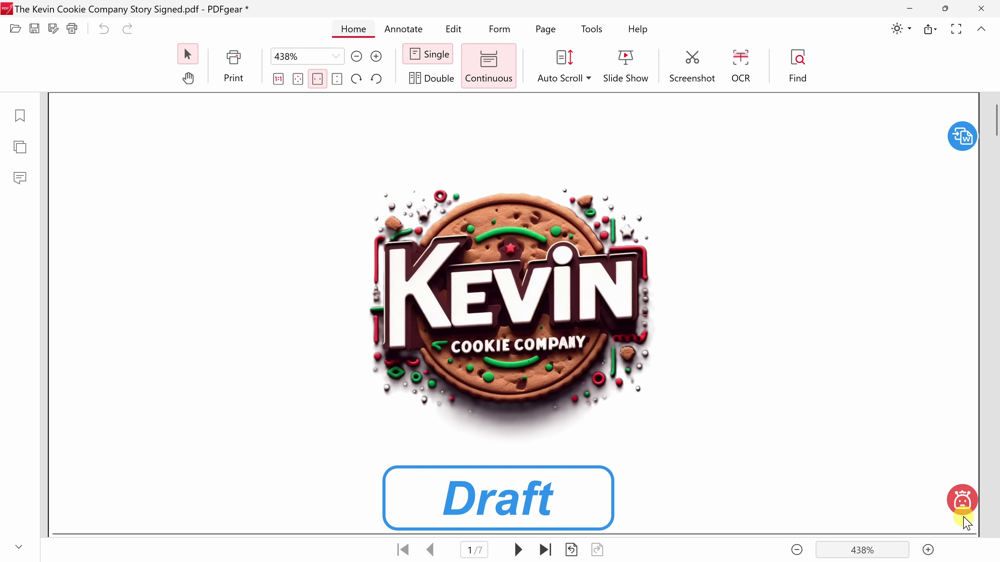
click(966, 506)
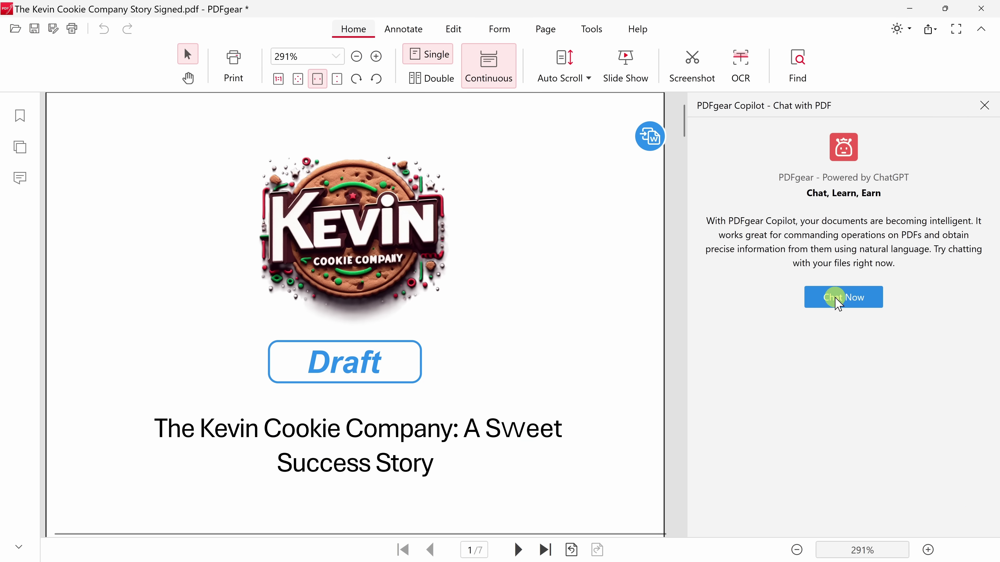
click(845, 304)
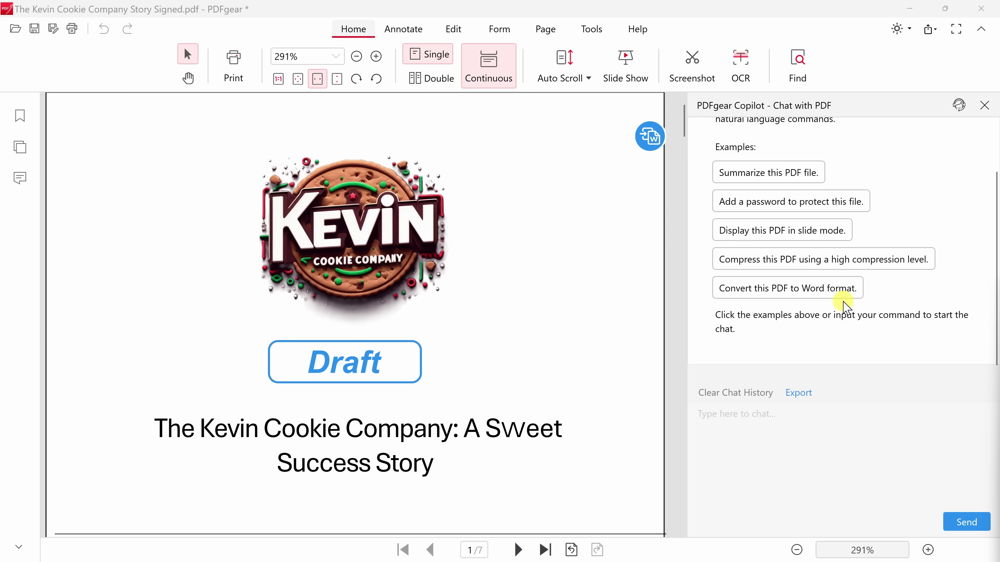
scroll(846, 304, up, 2)
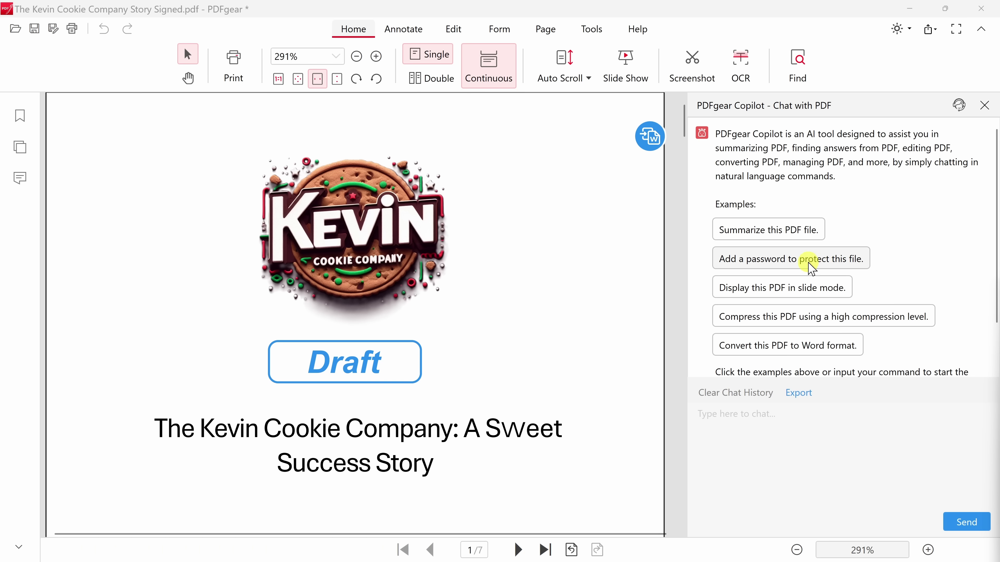
scroll(748, 412, down, 1)
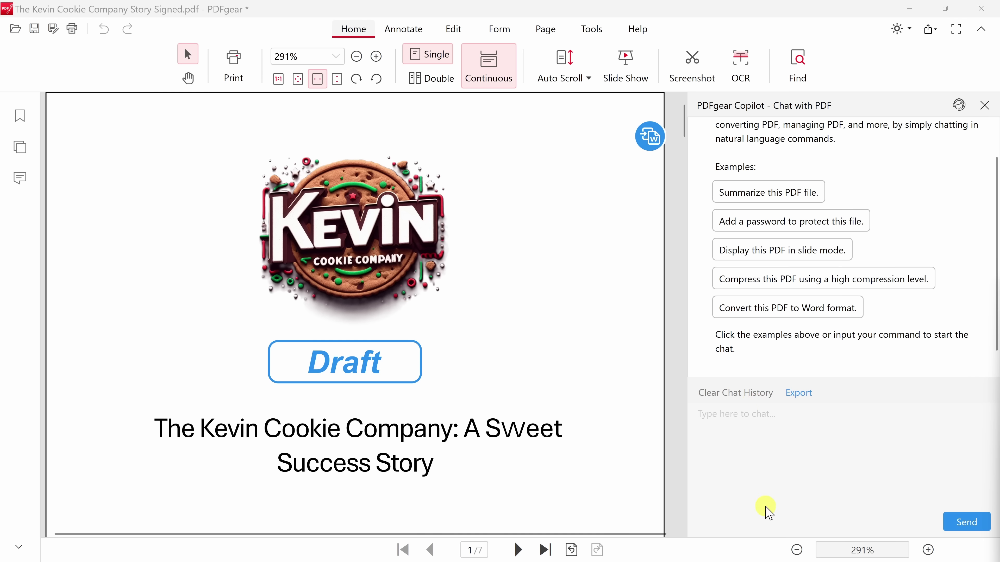
click(766, 197)
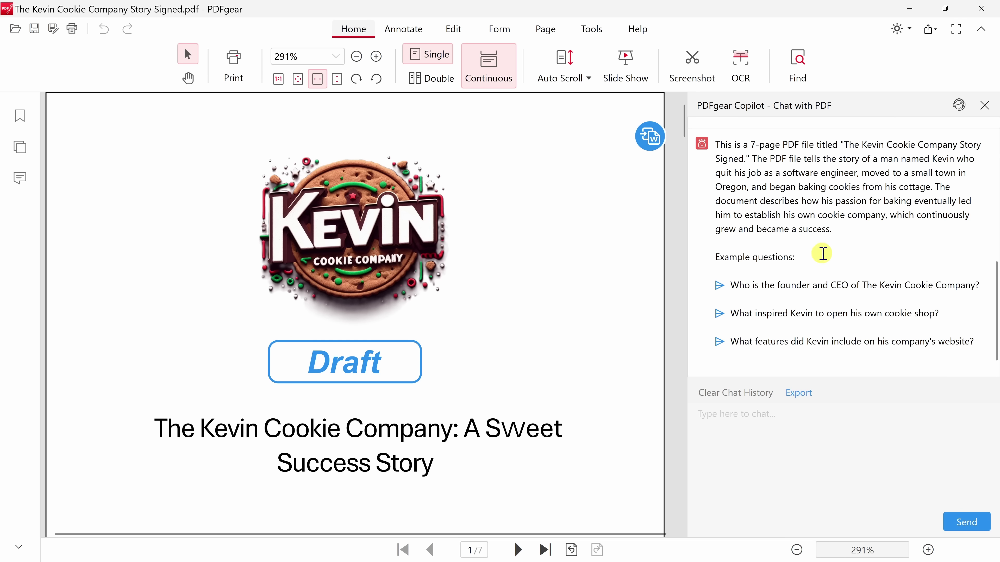
click(592, 32)
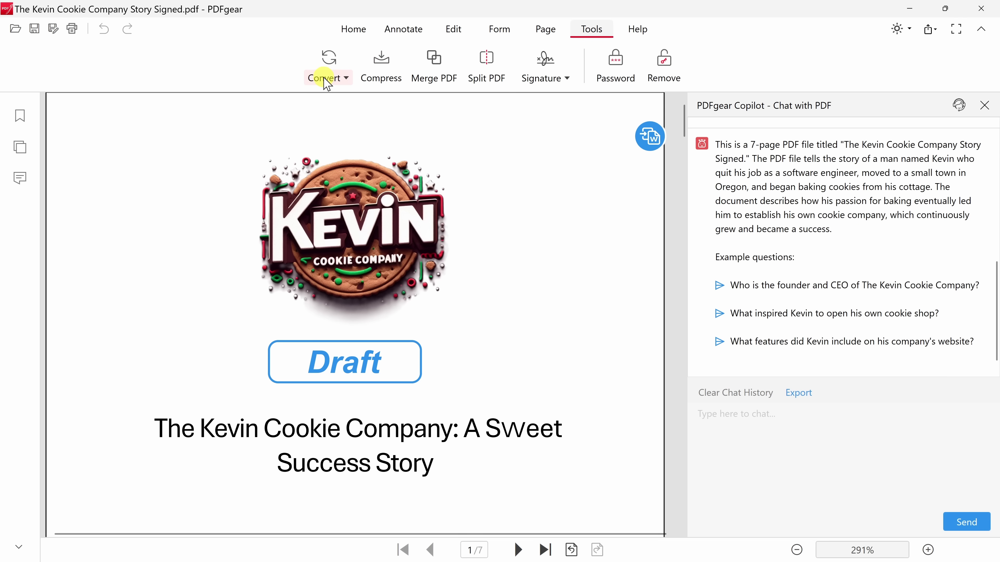
Convert all 7 pages of the signed story to a Word .docx file.
click(338, 63)
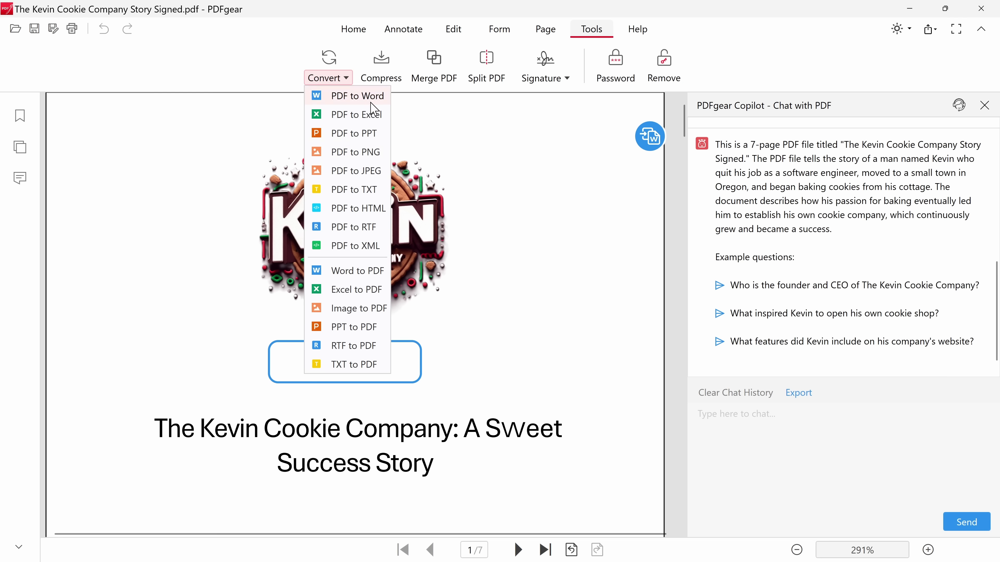
click(346, 106)
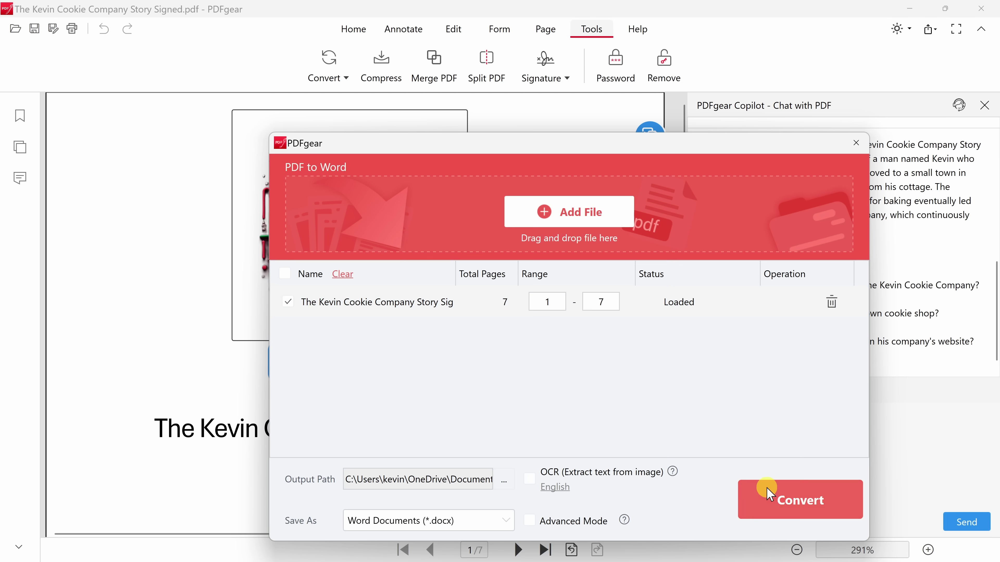
click(806, 510)
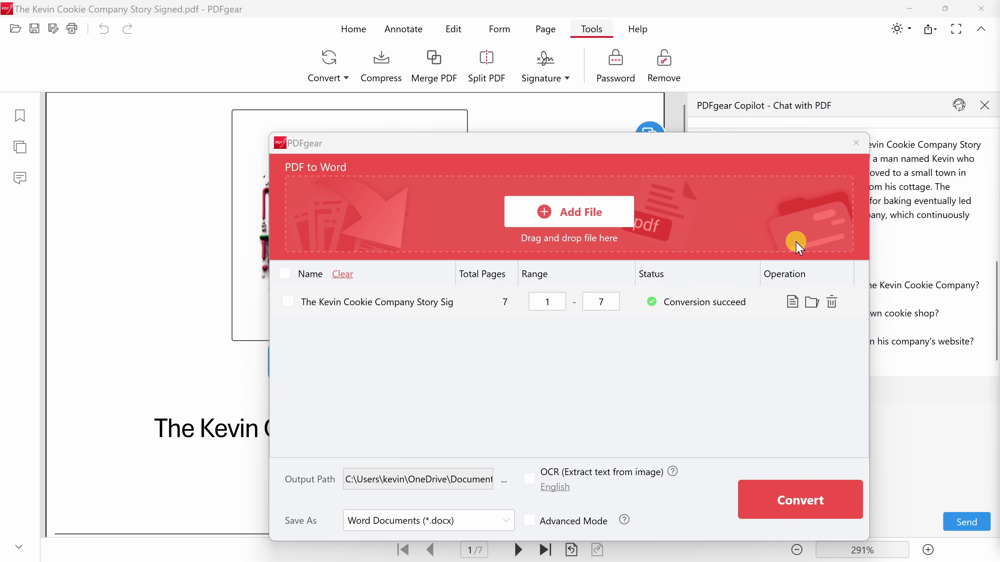
click(856, 144)
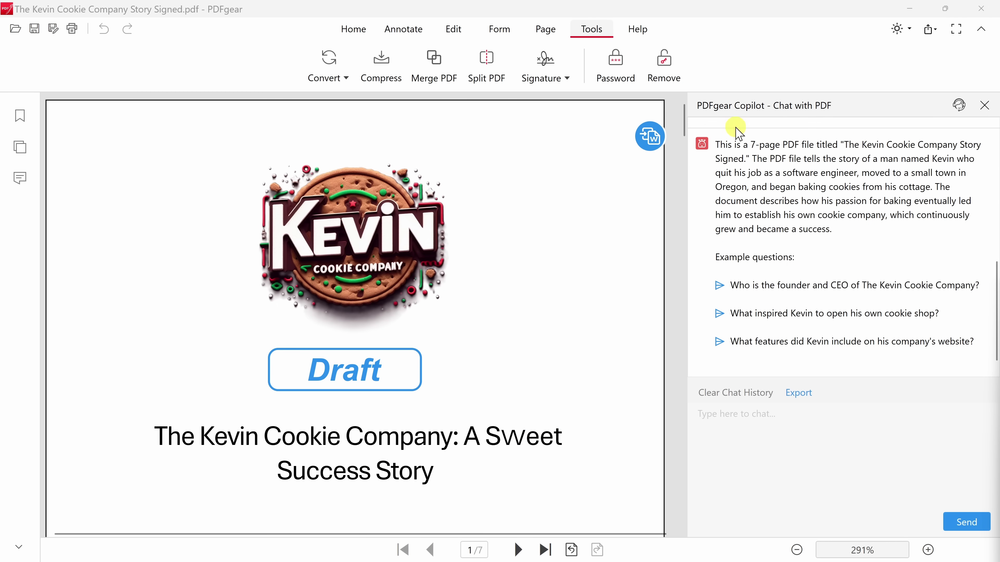
Compress the signed story with the file's level set to High, reducing 2.03M to 1.26M.
drag(684, 114, 710, 379)
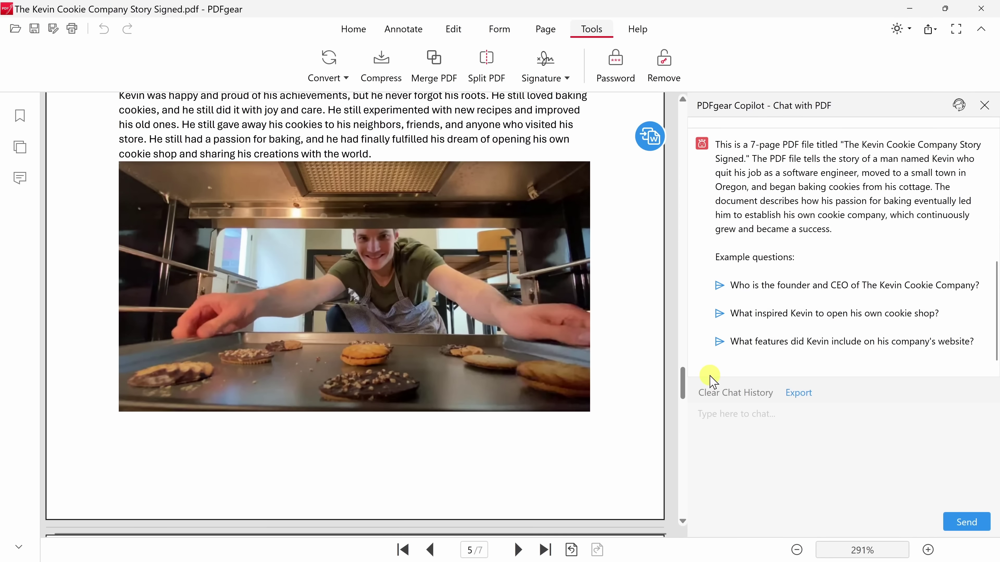
click(393, 79)
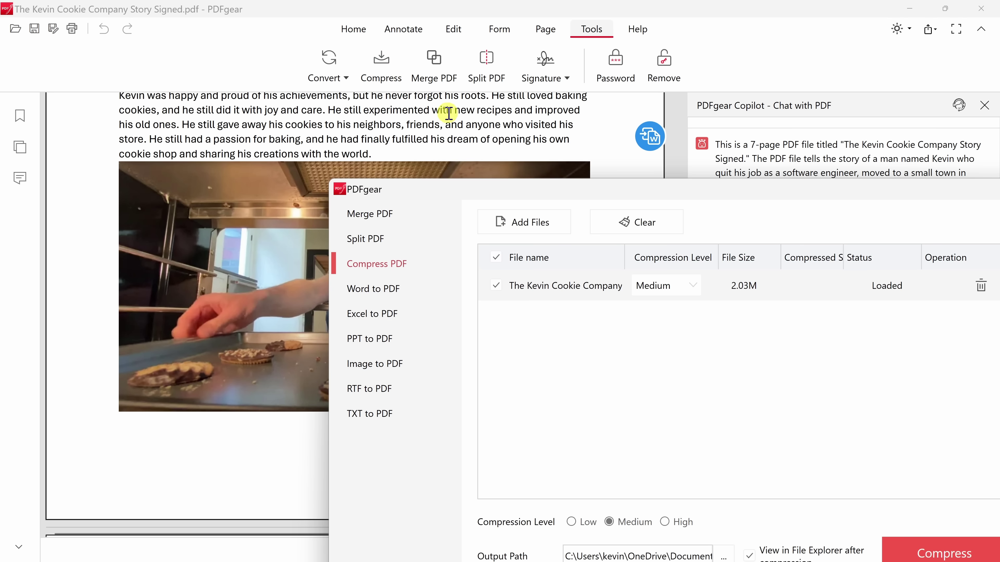
drag(504, 192, 335, 75)
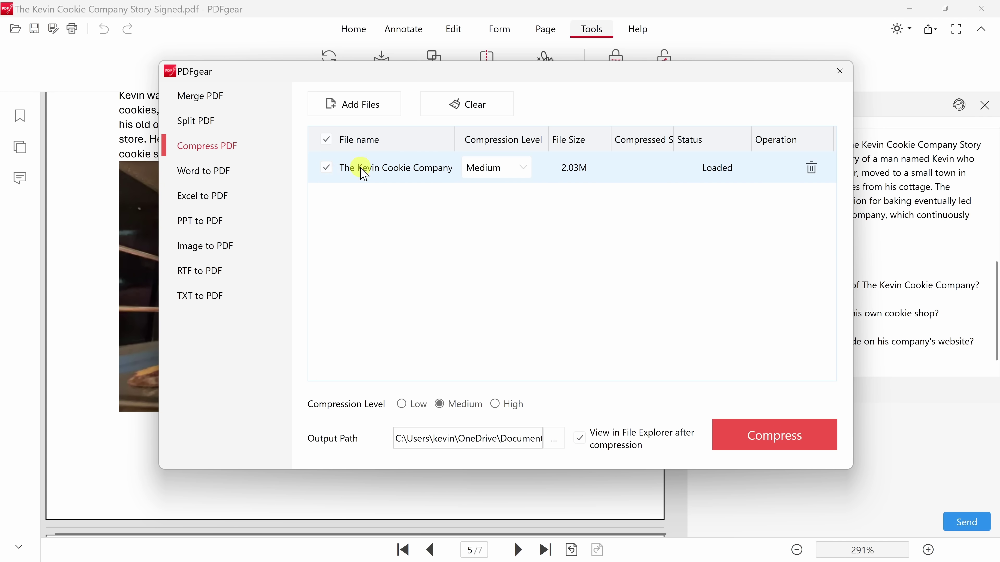
click(516, 166)
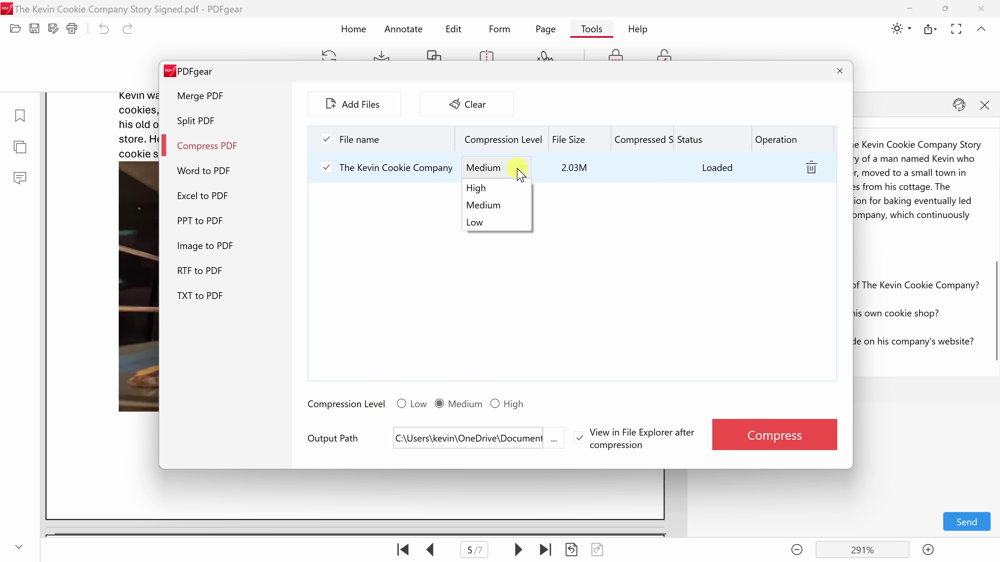
click(512, 188)
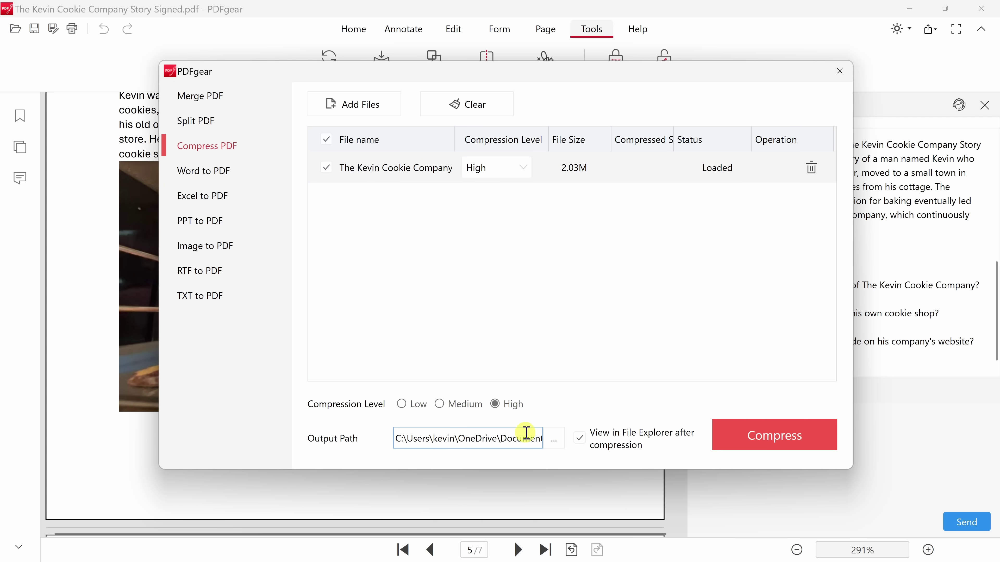
click(783, 445)
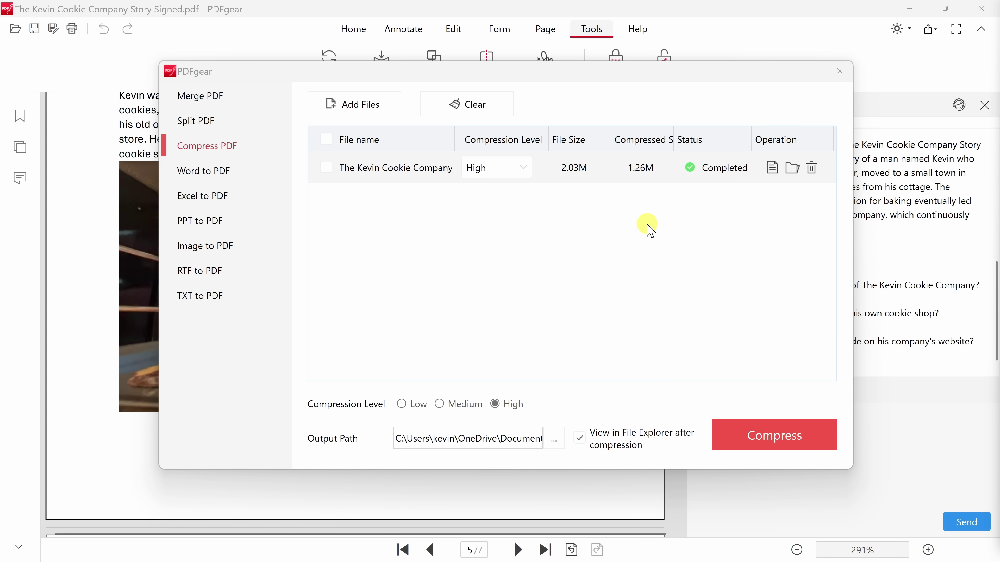
click(839, 71)
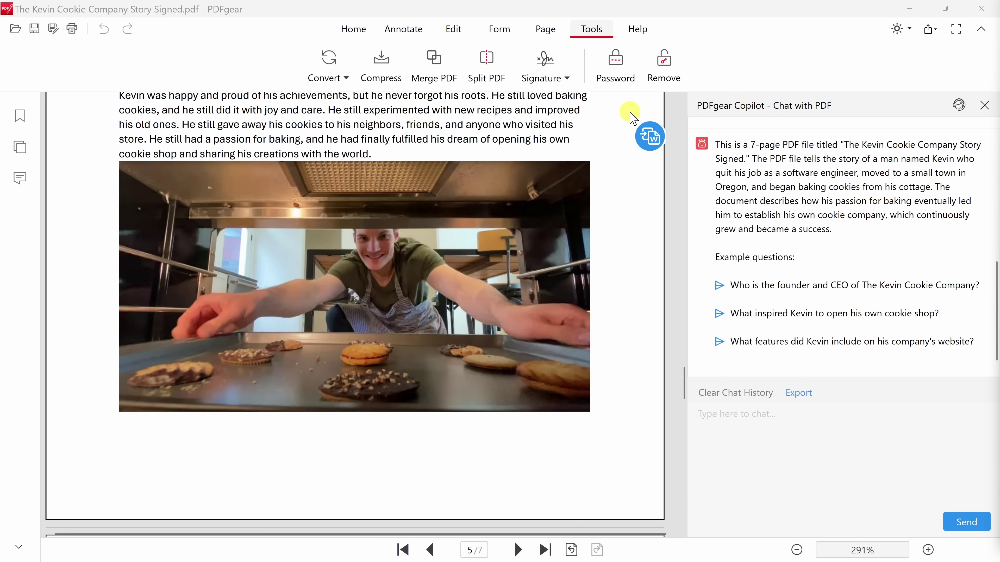
scroll(559, 252, down, 2)
scroll(538, 225, up, 6)
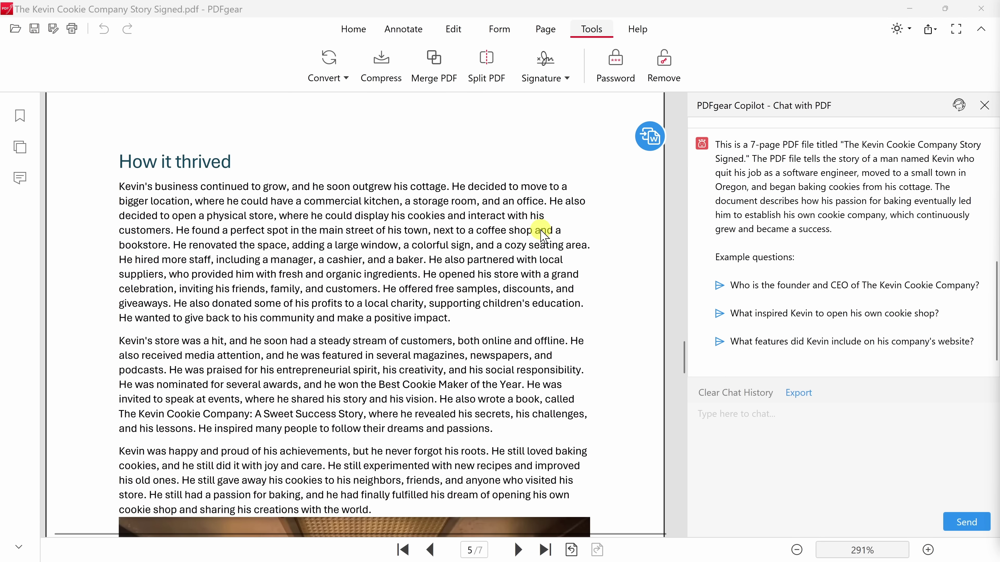
scroll(542, 236, up, 10)
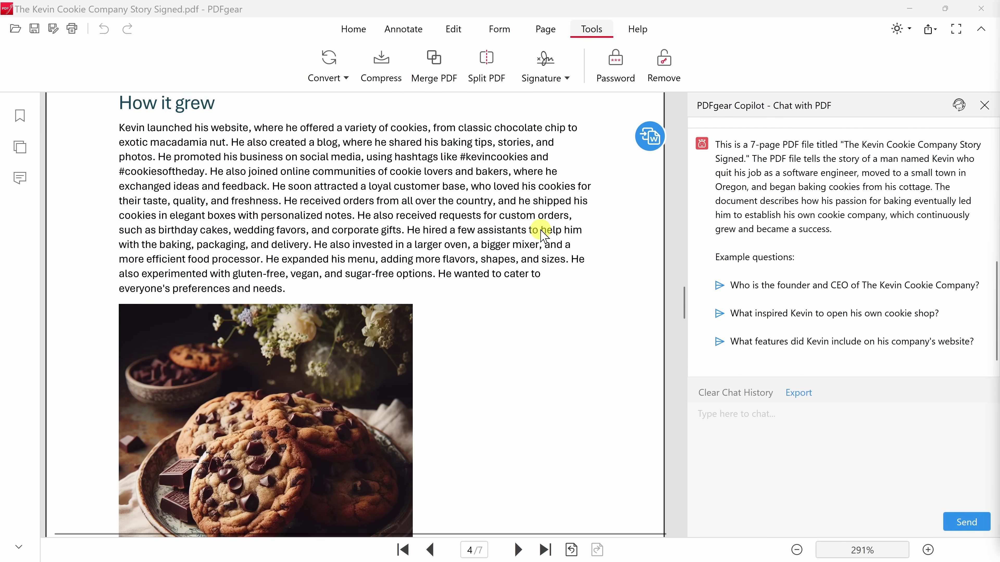